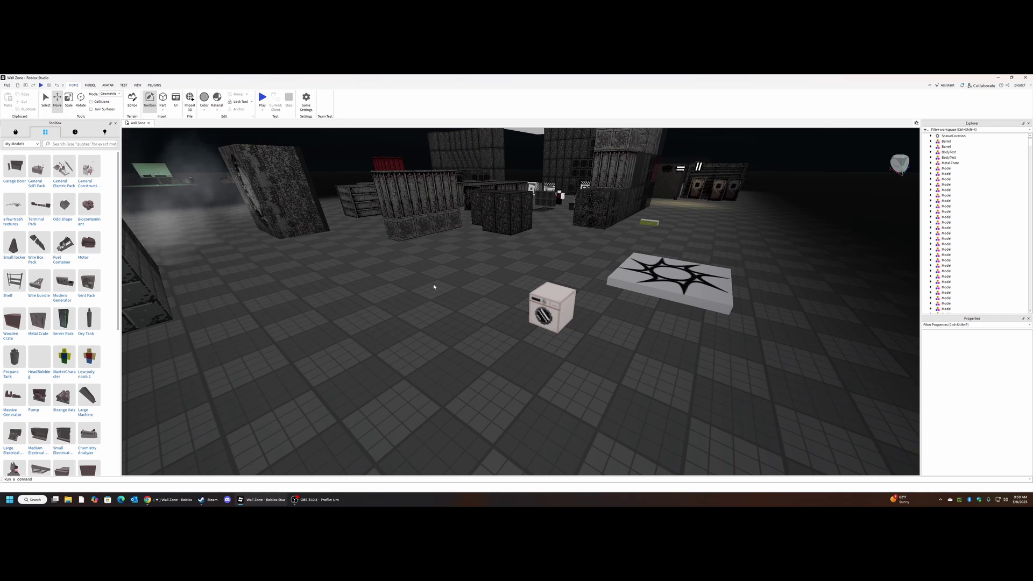
Look over the textured wall blocks, crates and ceiling panel across the Wall Zone map from several distances
right_drag(434, 283, 434, 273)
key(s)
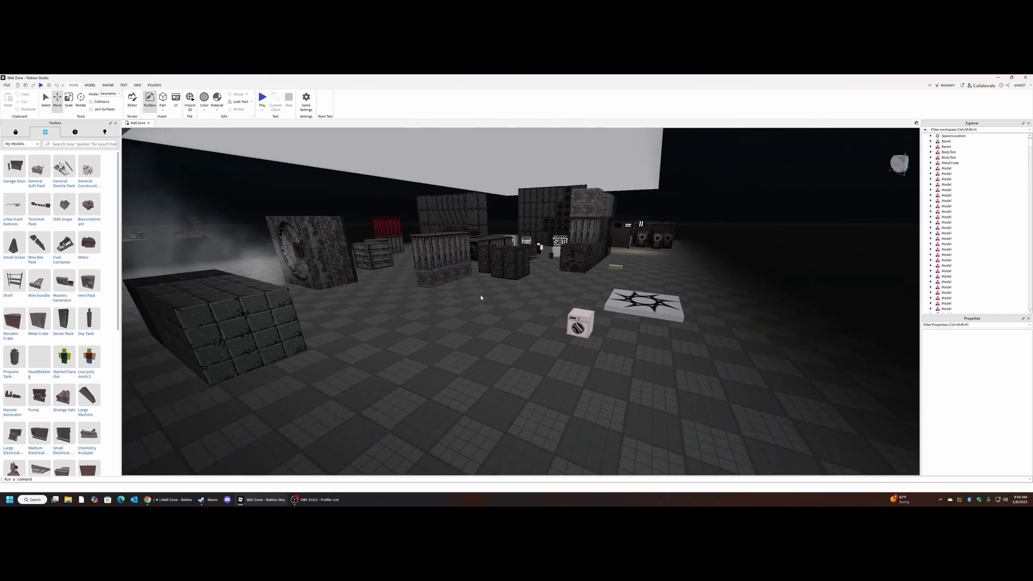
right_drag(486, 305, 490, 306)
key(s)
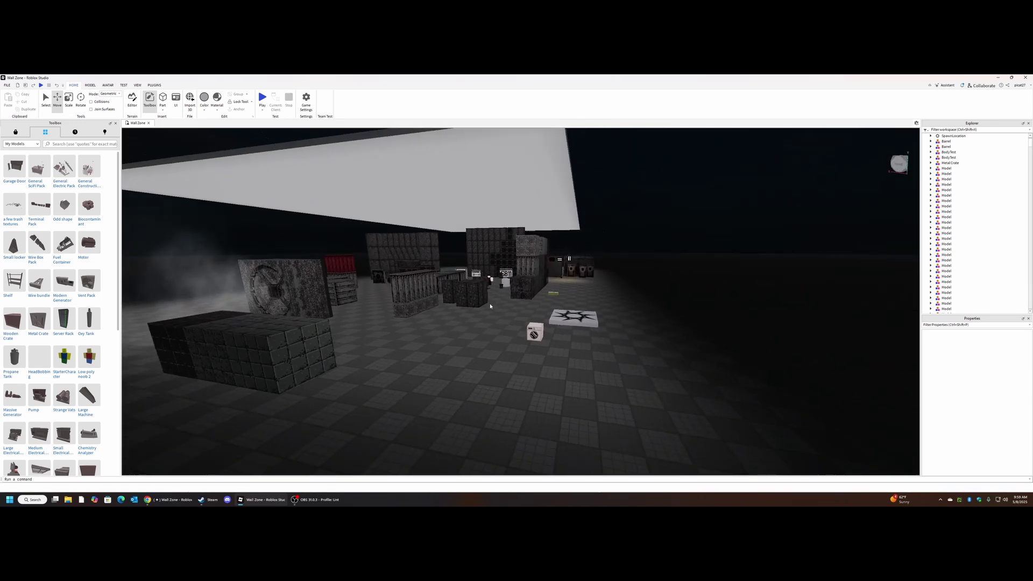
key(w)
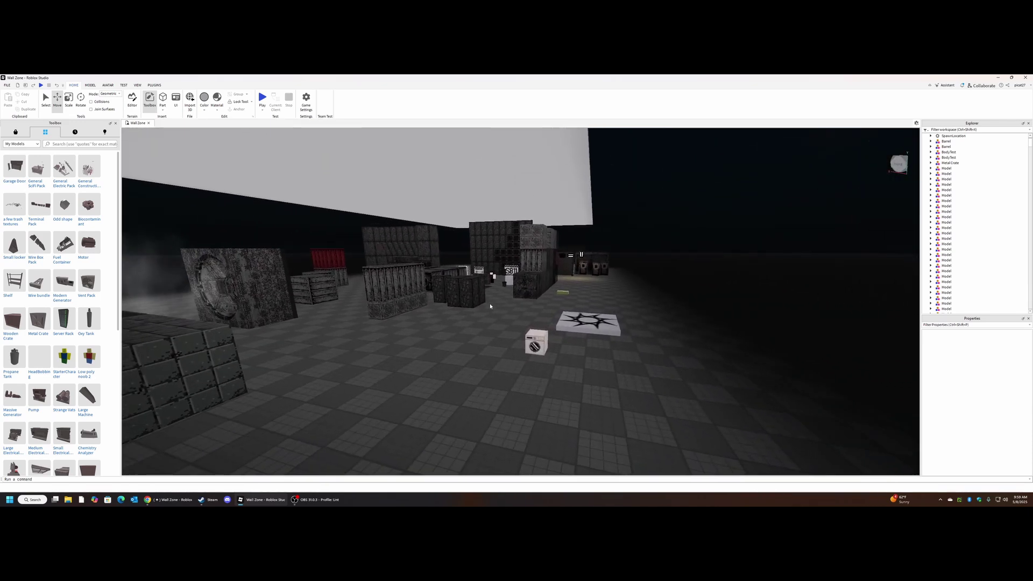
key(s)
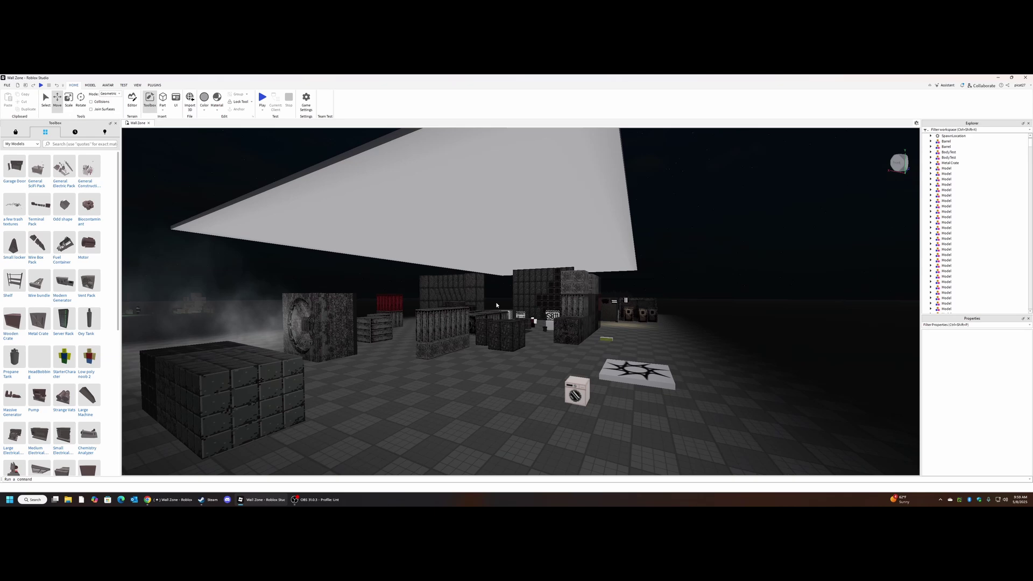
key(w)
key(w)
right_drag(496, 305, 473, 216)
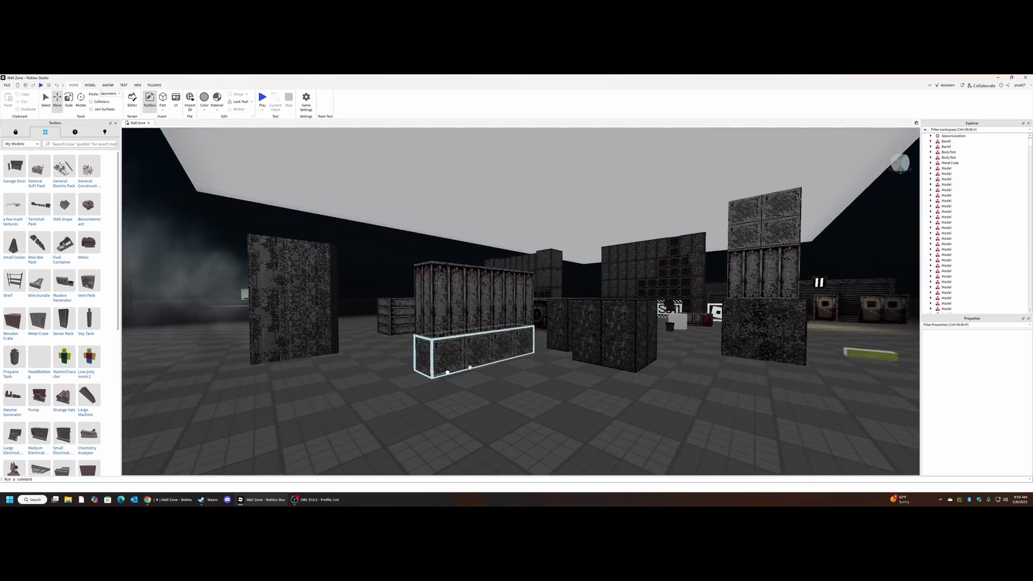
key(s)
right_drag(524, 303, 473, 310)
key(s)
key(s)
key(s)
Examine the pixel-textured washing machine beside the spawn pad from up close
key(w)
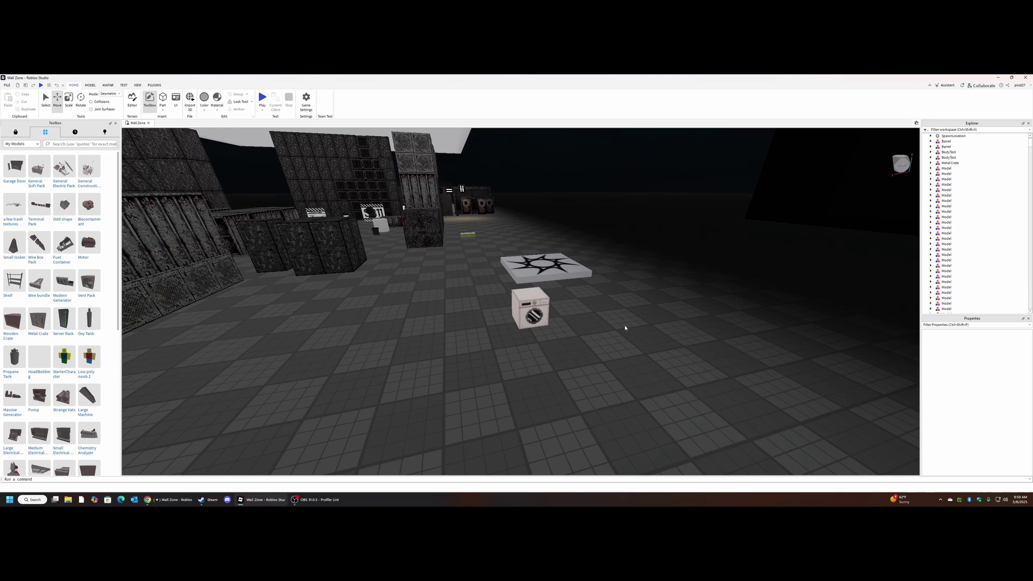
key(w)
key(s)
right_drag(625, 328, 625, 328)
key(a)
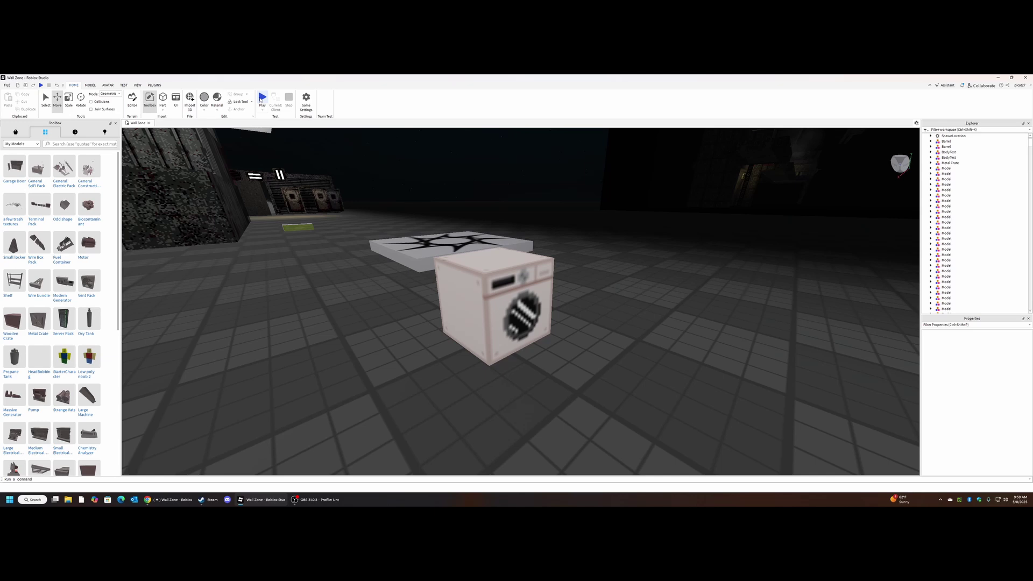
scroll(366, 324, up, 5)
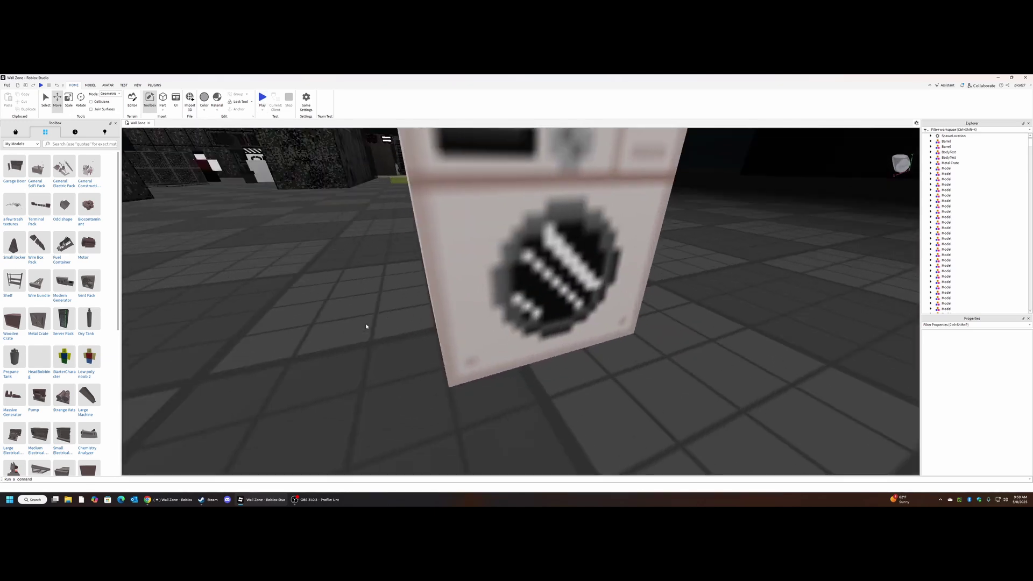
scroll(366, 326, down, 5)
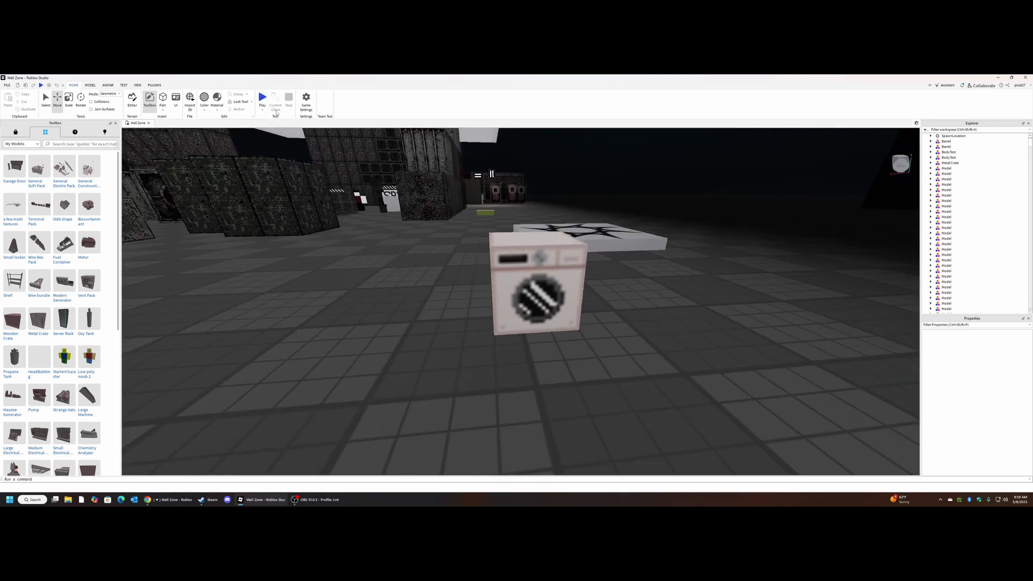
Playtest the place, walk the character around near the washing machine, and stop the test
key(F5)
key(w)
right_drag(516, 299, 516, 299)
key(s)
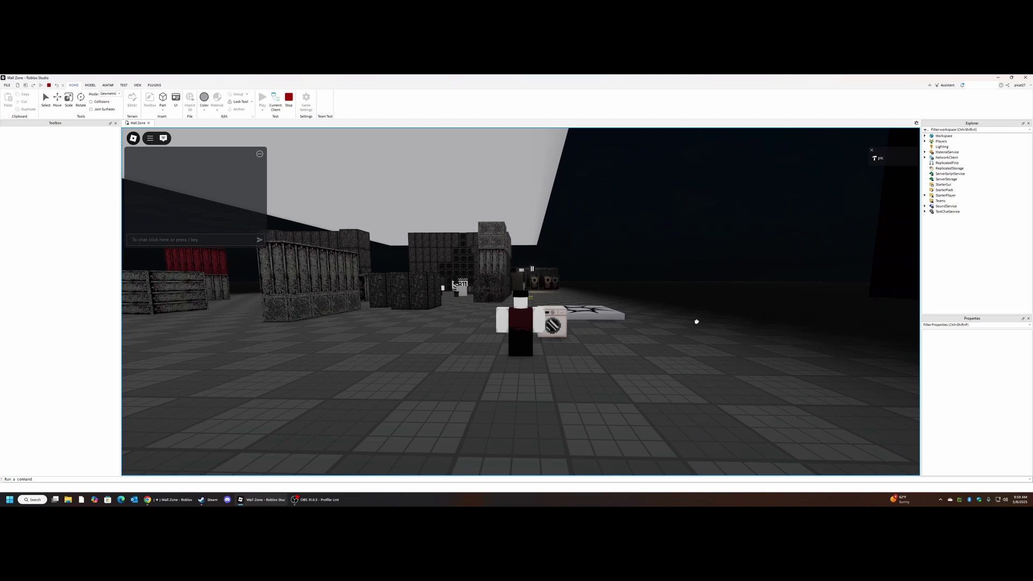
key(a)
click(289, 100)
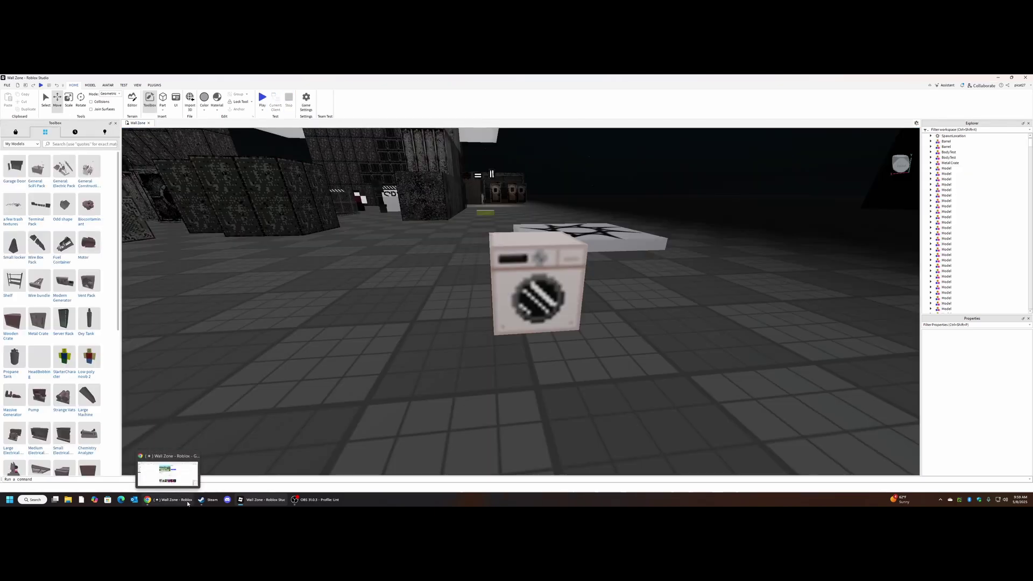
Switch to Pixilart in the browser, review the dark wall tile texture, and return to Roblox Studio
click(187, 505)
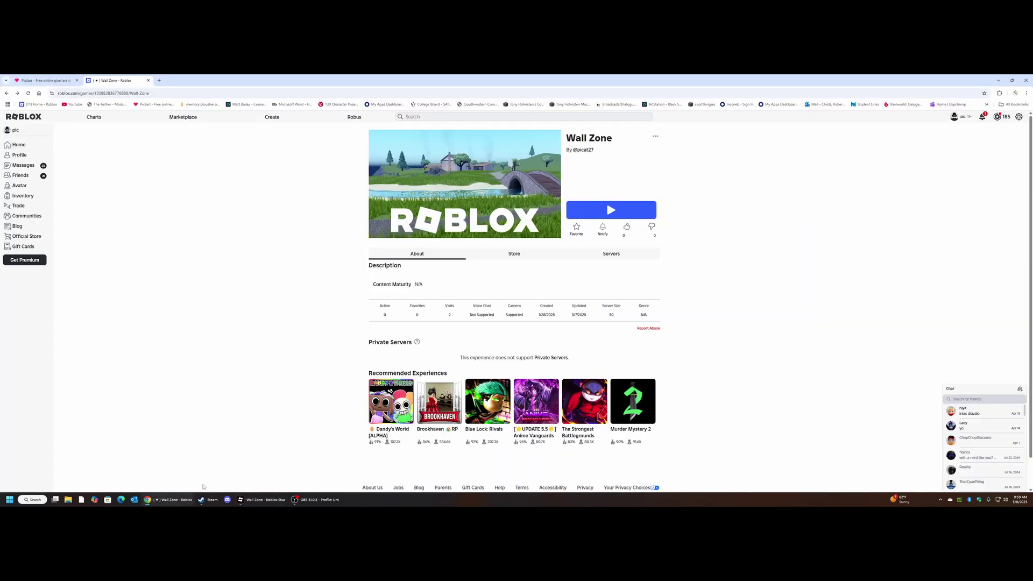
click(33, 79)
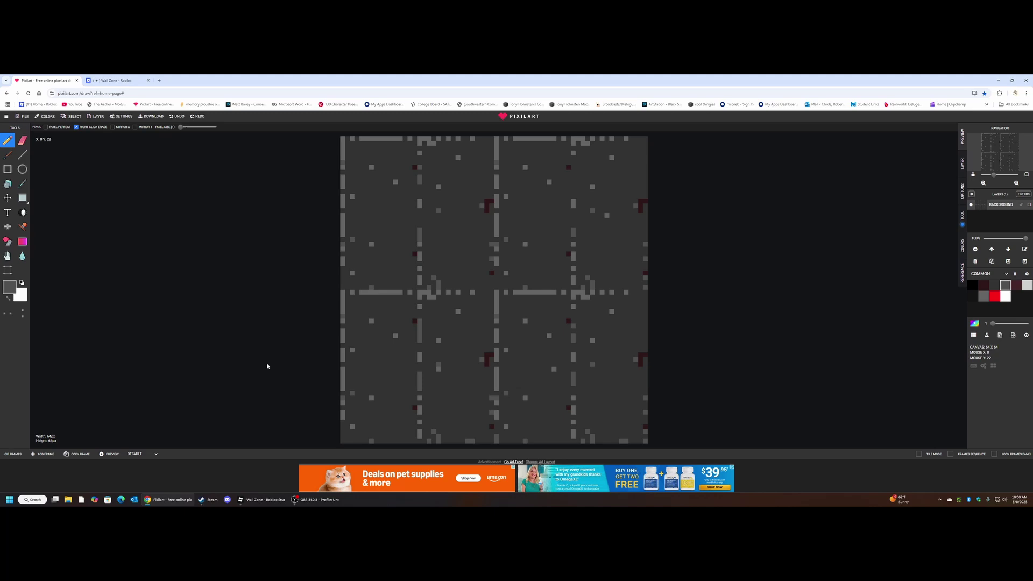
click(262, 500)
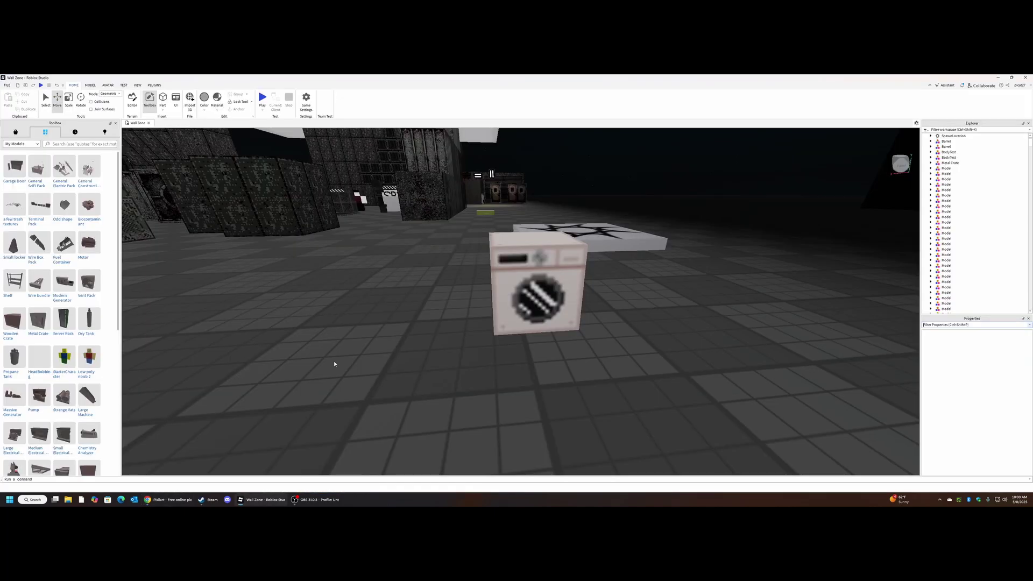
Insert a new block part, set its size to 8, 8, 8, and place it on the floor beside the spawn pad
right_drag(399, 242, 398, 240)
click(162, 98)
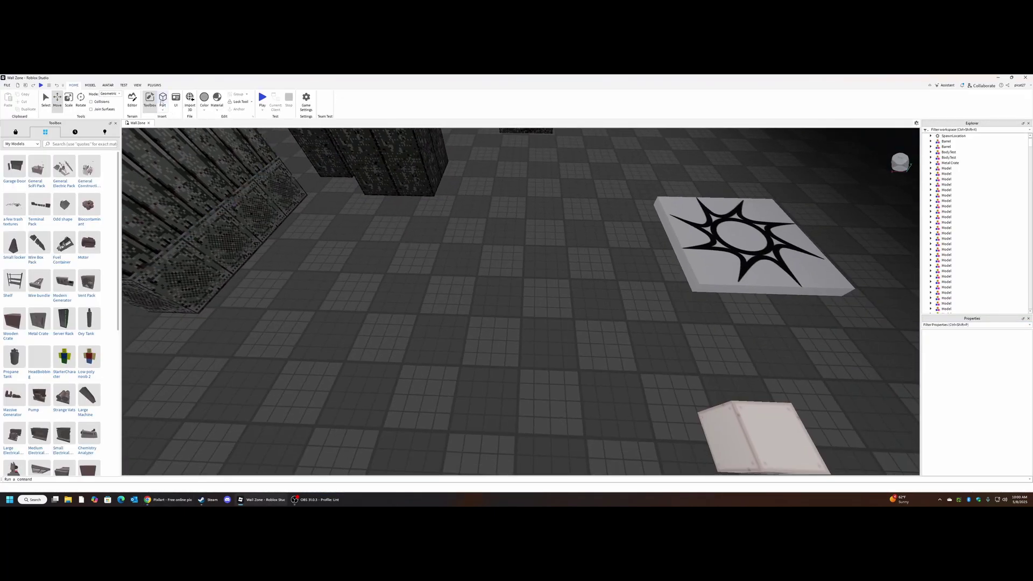
click(68, 100)
scroll(1028, 427, down, 3)
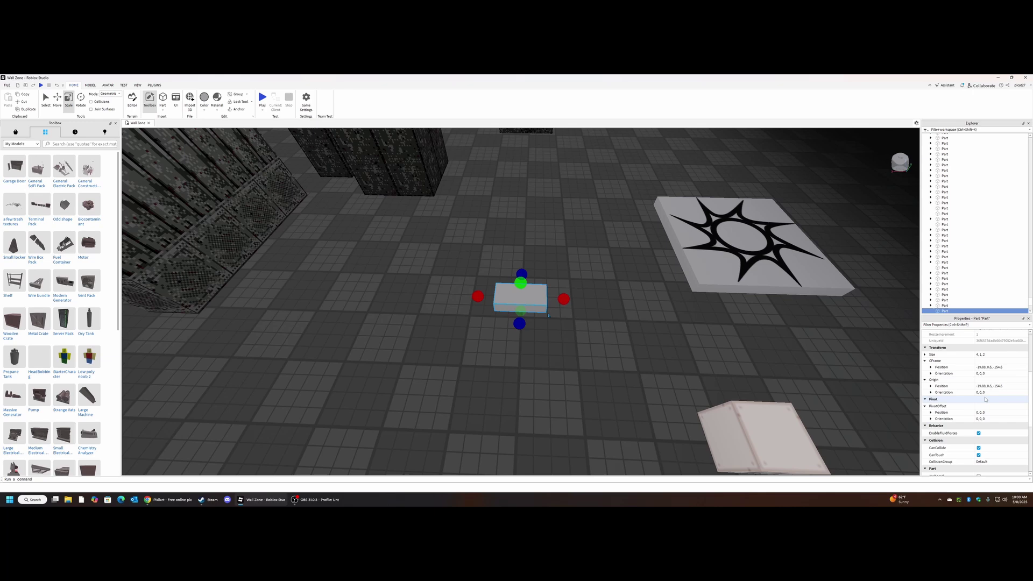
click(987, 375)
text(8, 8, 8)
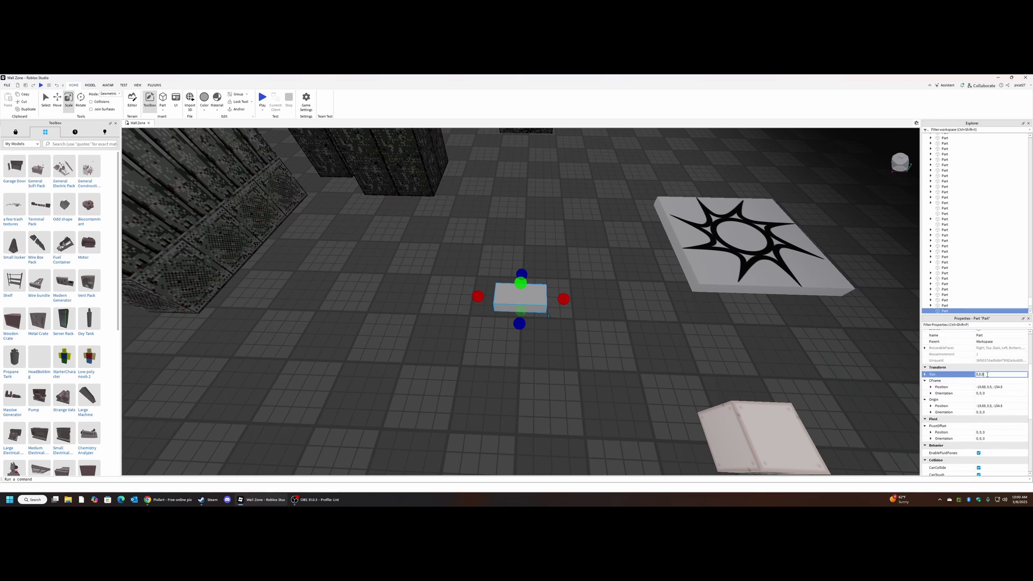
right_drag(584, 308, 584, 308)
drag(533, 335, 543, 302)
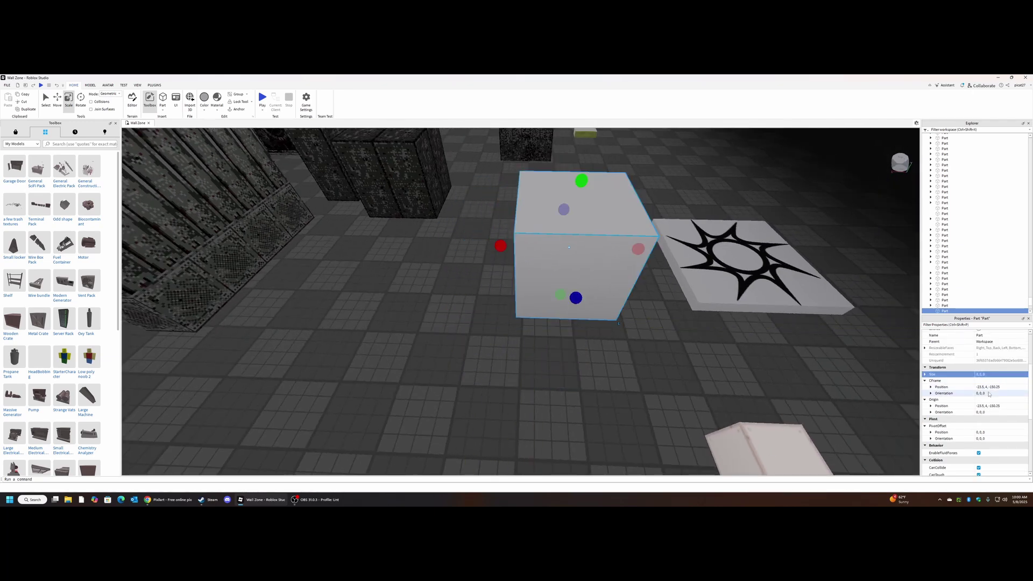
Deselect the new cube and inspect it and the neighbouring textured wall blocks from different sides
right_drag(540, 302, 551, 334)
click(551, 334)
right_drag(417, 355, 394, 333)
right_drag(420, 228, 420, 229)
key(w)
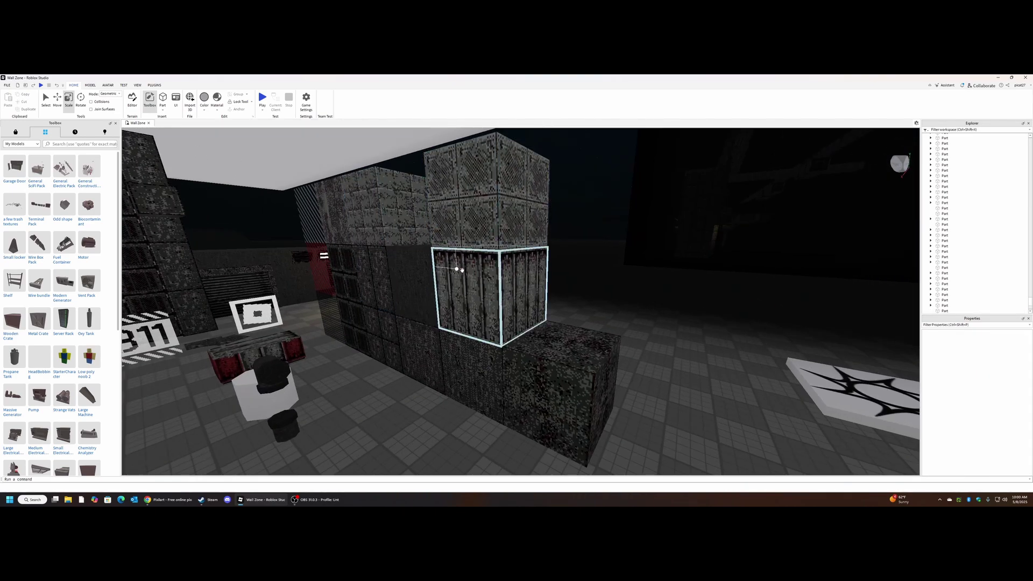
key(a)
right_drag(582, 278, 583, 277)
key(w)
key(d)
right_drag(521, 269, 522, 265)
key(w)
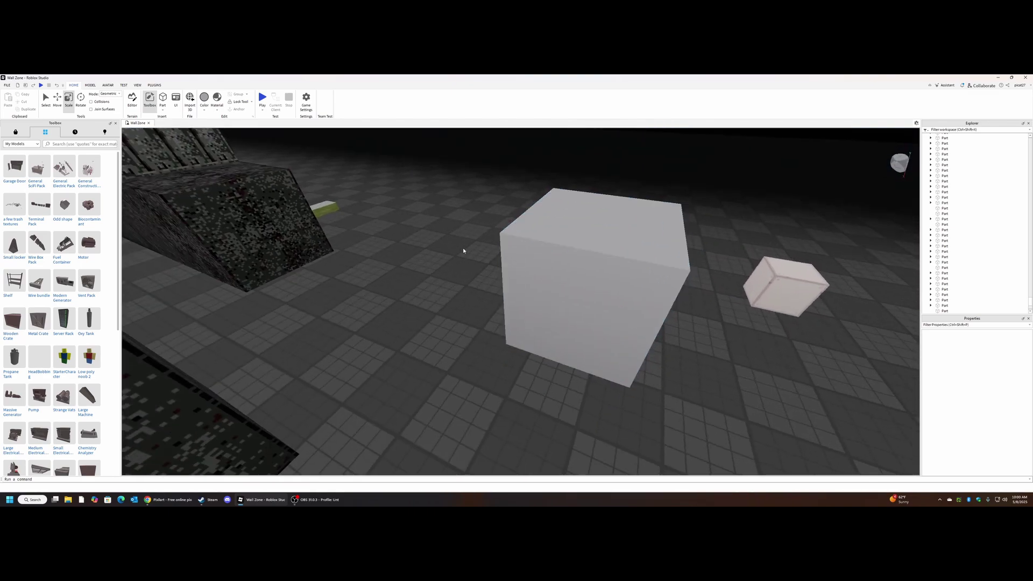
right_drag(462, 246, 460, 246)
key(a)
key(a)
right_drag(537, 258, 557, 278)
key(s)
key(a)
key(d)
key(w)
Duplicate the 8-stud cube, move the copy beside the original, and scale the copy down to a tiny cube
click(609, 329)
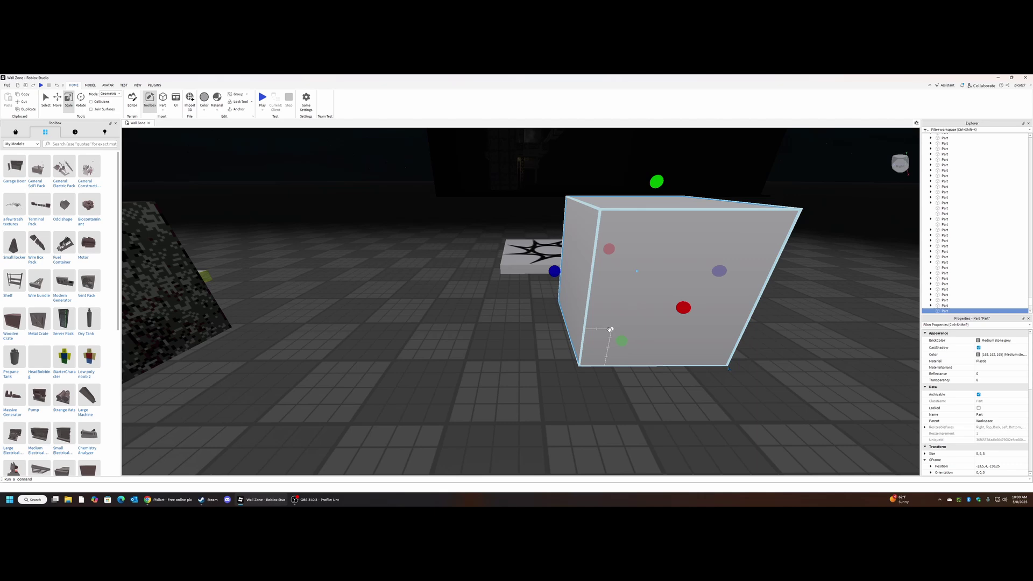
key(ctrl+d)
drag(609, 330, 446, 332)
drag(589, 265, 469, 269)
key(w)
right_drag(512, 321, 512, 320)
key(s)
drag(540, 176, 509, 376)
click(578, 350)
Compare the tiny cube on the floor with the large cube from close up and farther away
key(w)
right_drag(577, 351, 577, 351)
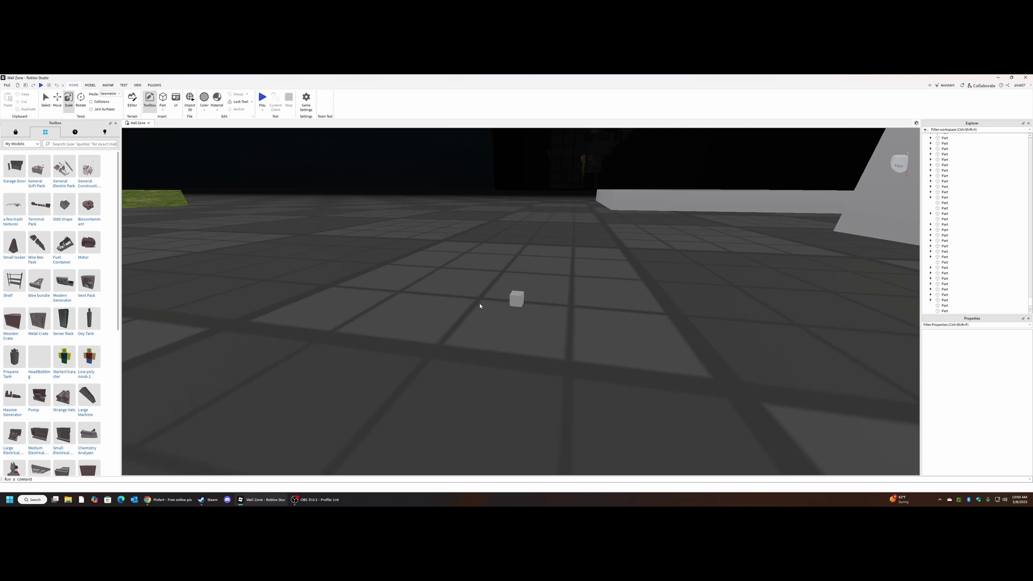
scroll(526, 307, down, 2)
right_drag(528, 306, 518, 297)
scroll(518, 298, up, 2)
key(a)
key(w)
key(s)
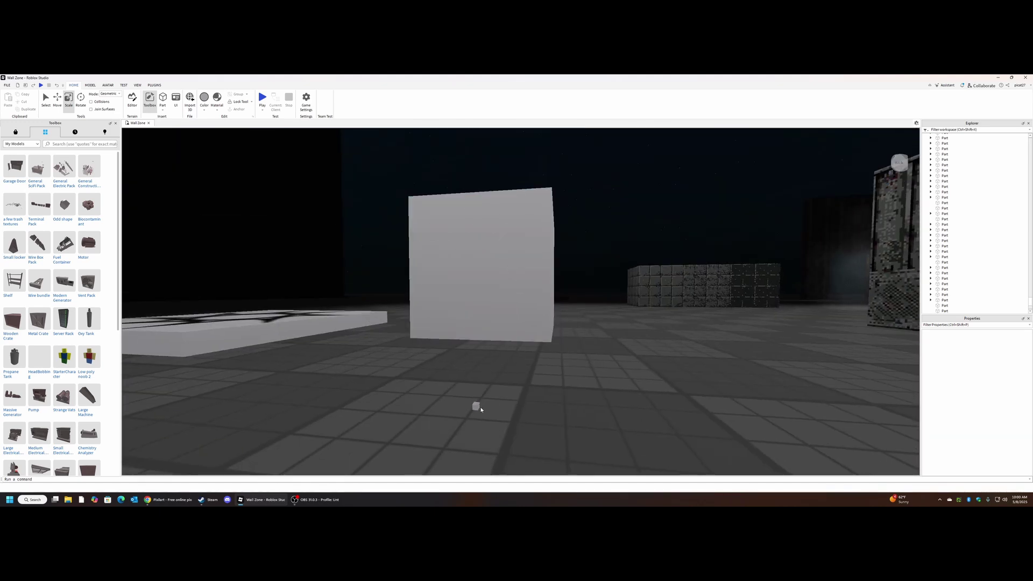
Delete the tiny cube from the floor
click(476, 406)
key(Delete)
right_drag(486, 370, 487, 370)
key(s)
Switch between Pixilart and Roblox Studio to compare the wall texture drawing with the blank cube, ending in Pixilart
click(169, 499)
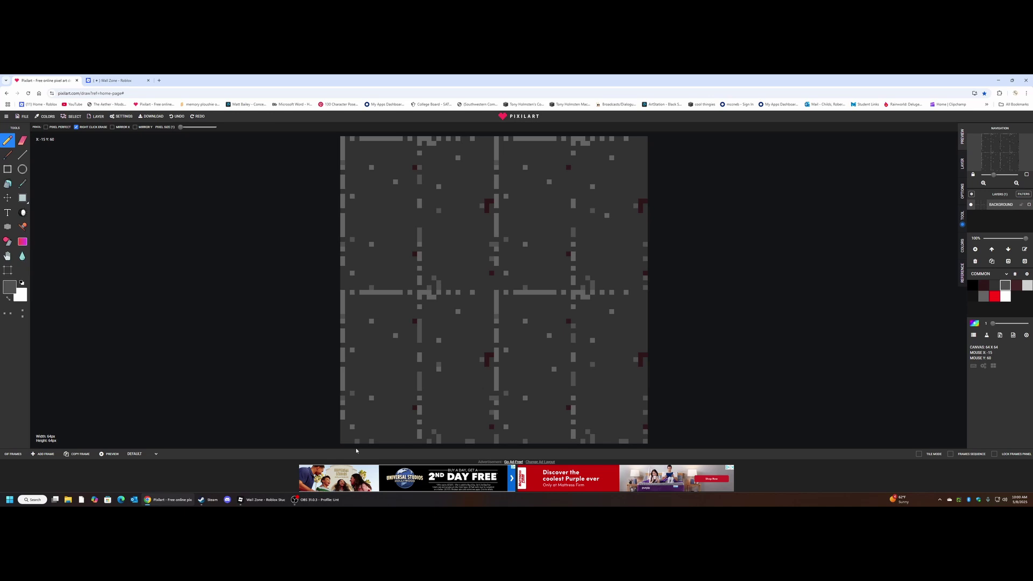
click(316, 499)
click(264, 499)
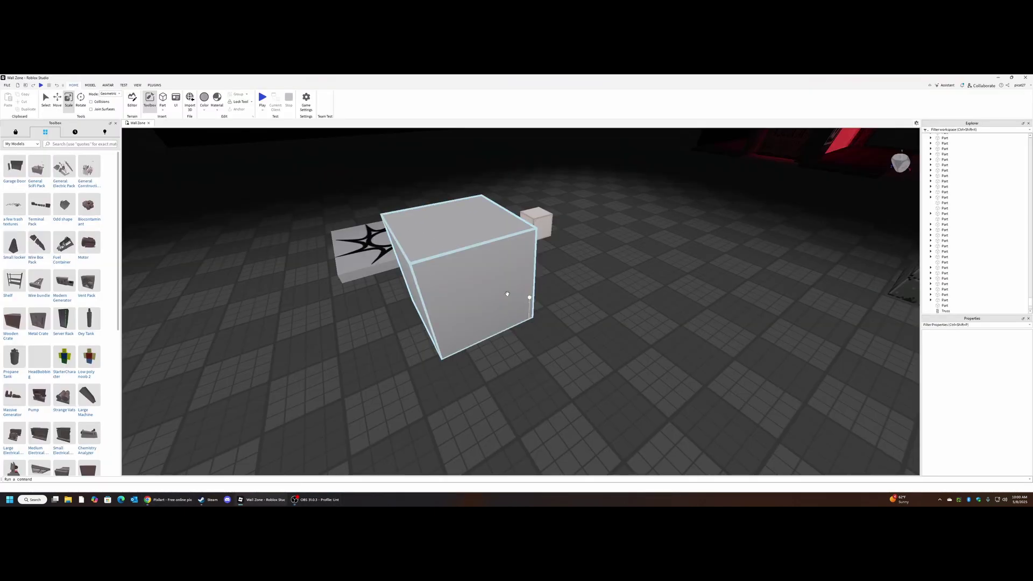
click(393, 371)
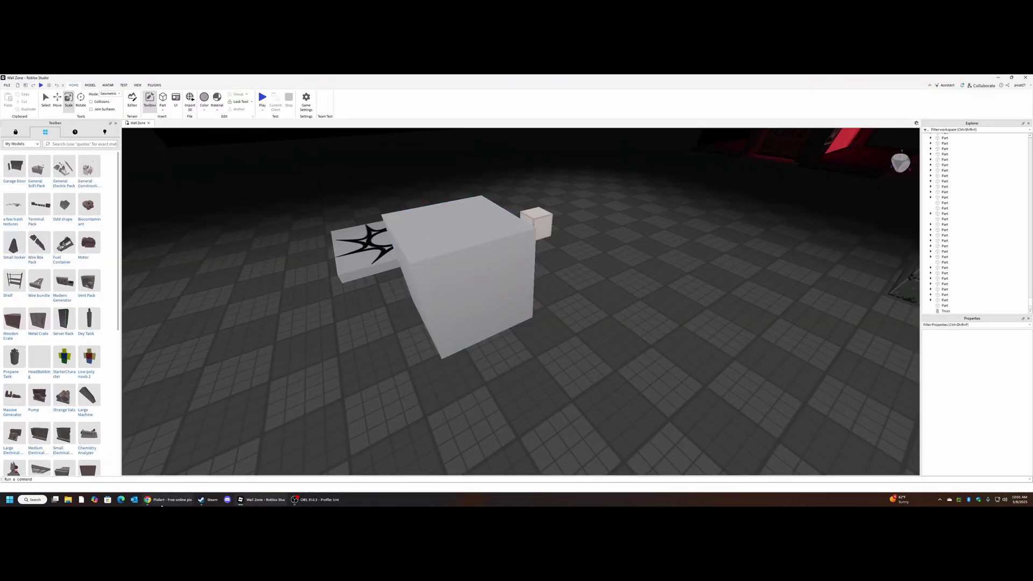
click(162, 501)
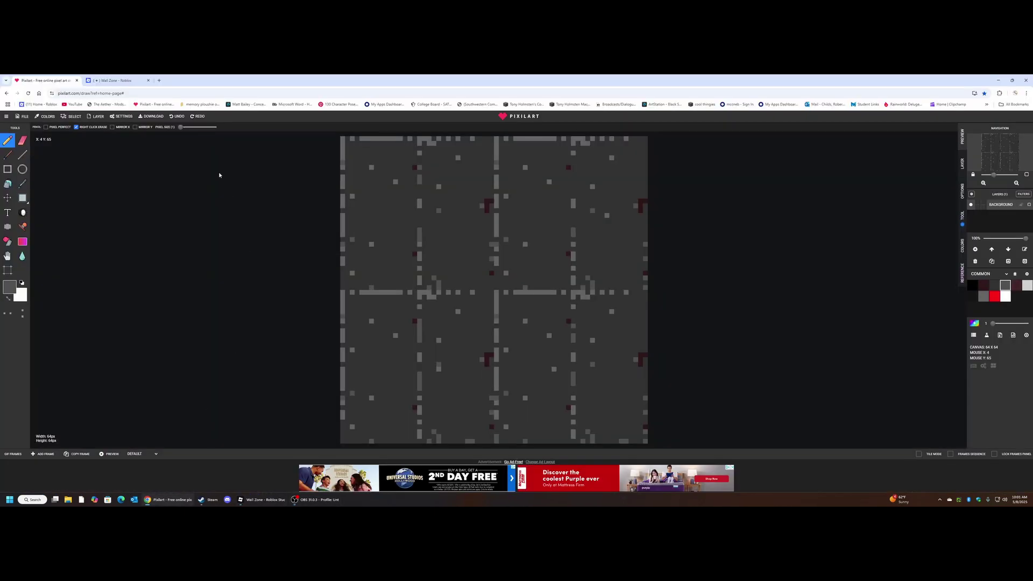
Calculate 6/.125 in a new browser tab and check the answer against the Pixilart drawing
click(159, 80)
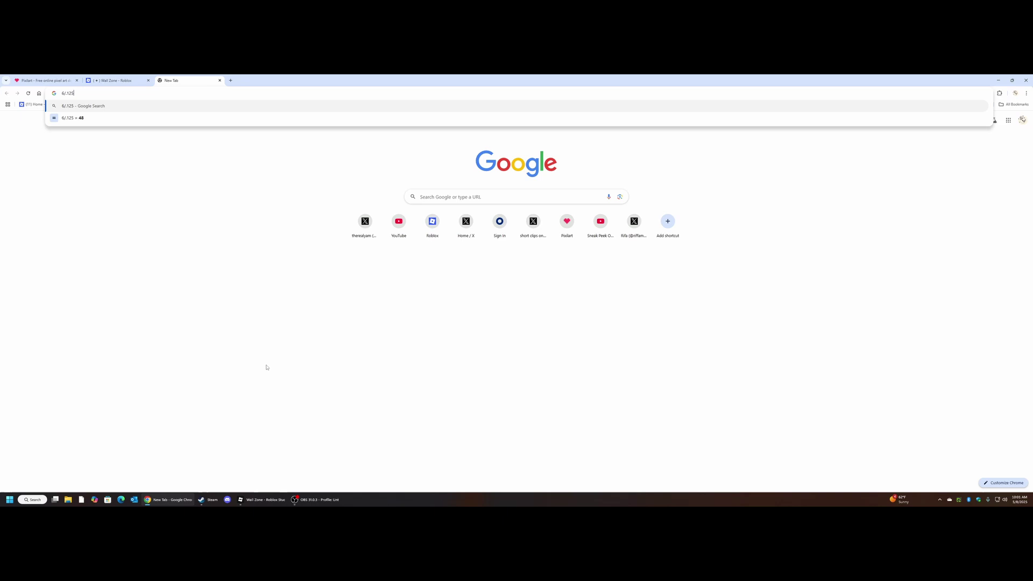
click(87, 119)
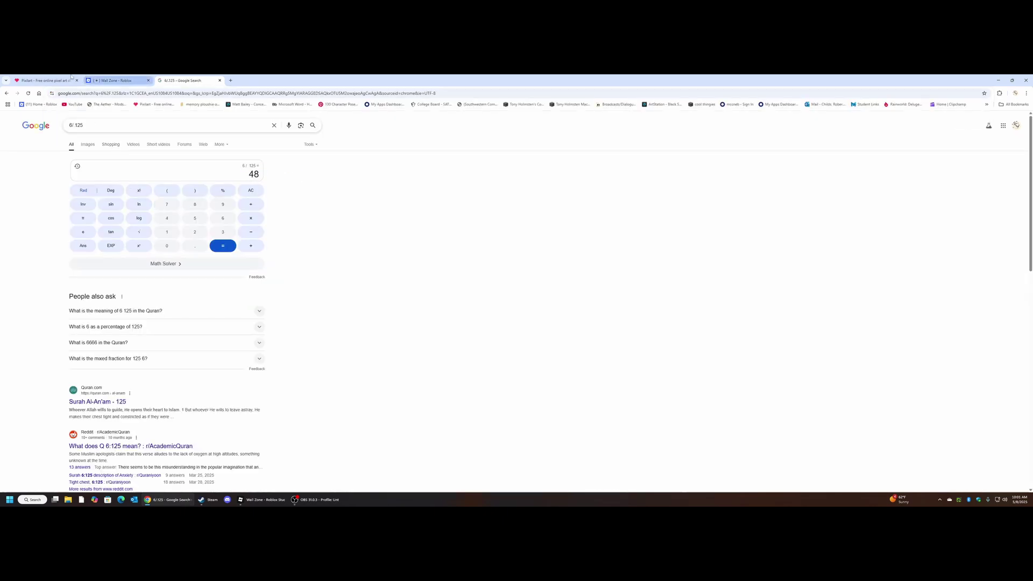
click(46, 80)
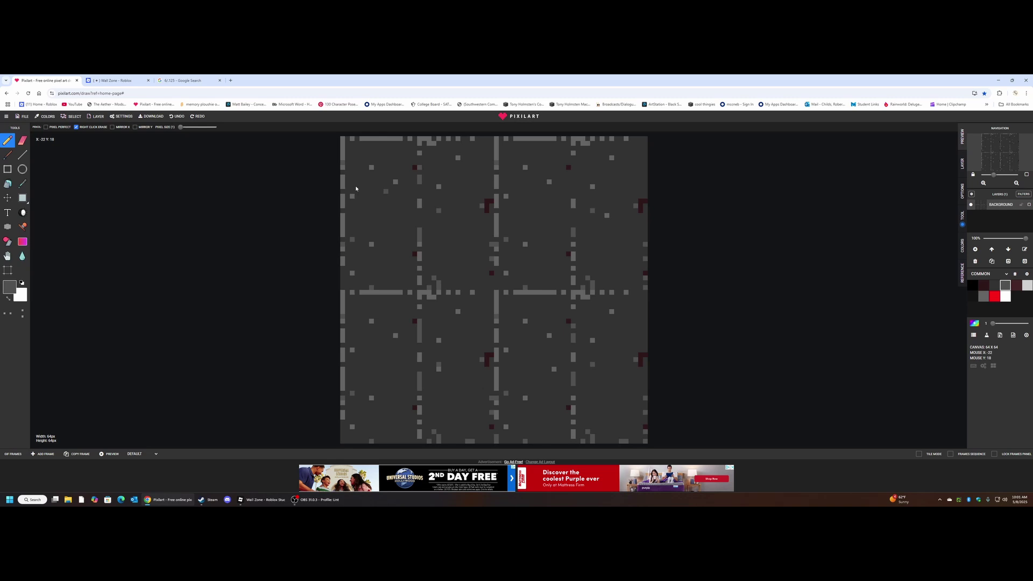
click(183, 80)
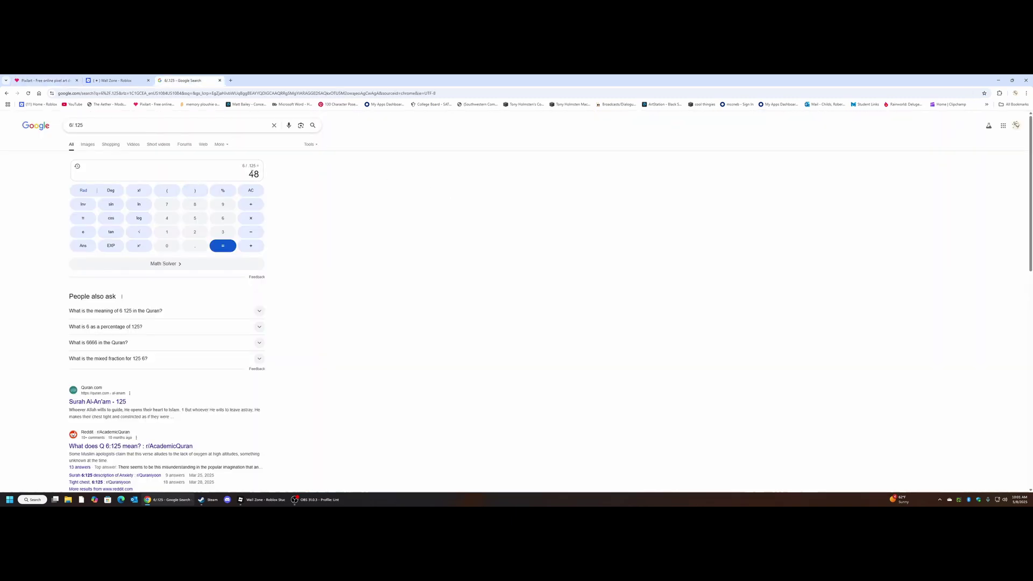
click(48, 80)
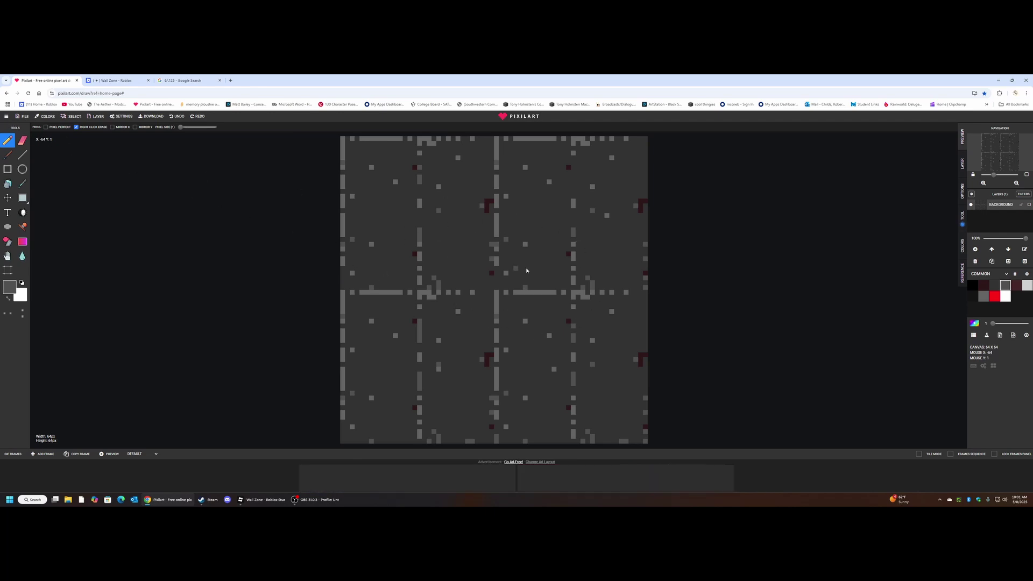
Open the canvas resize settings of the wall texture drawing, and switch back to Roblox Studio
click(23, 116)
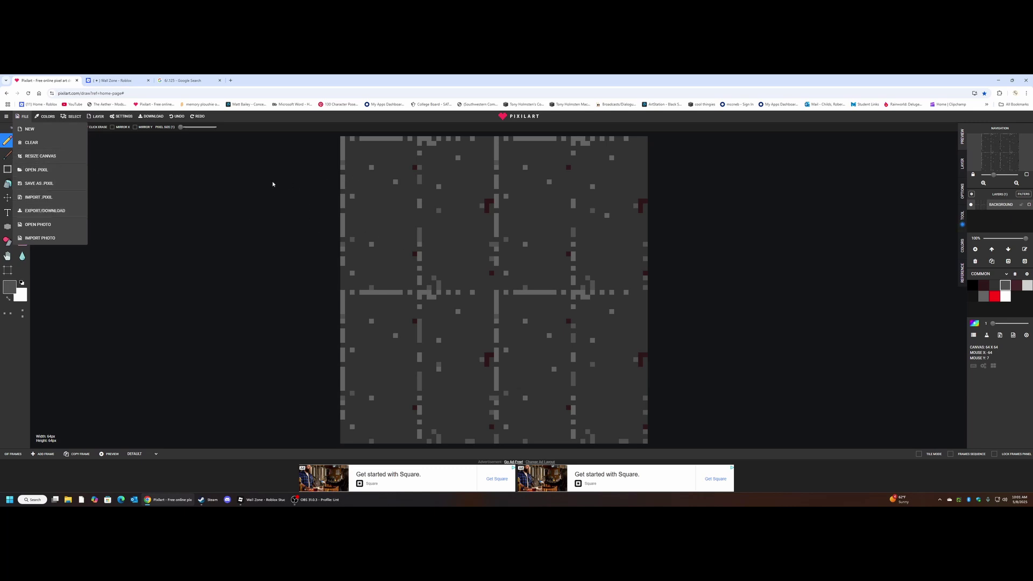
click(53, 160)
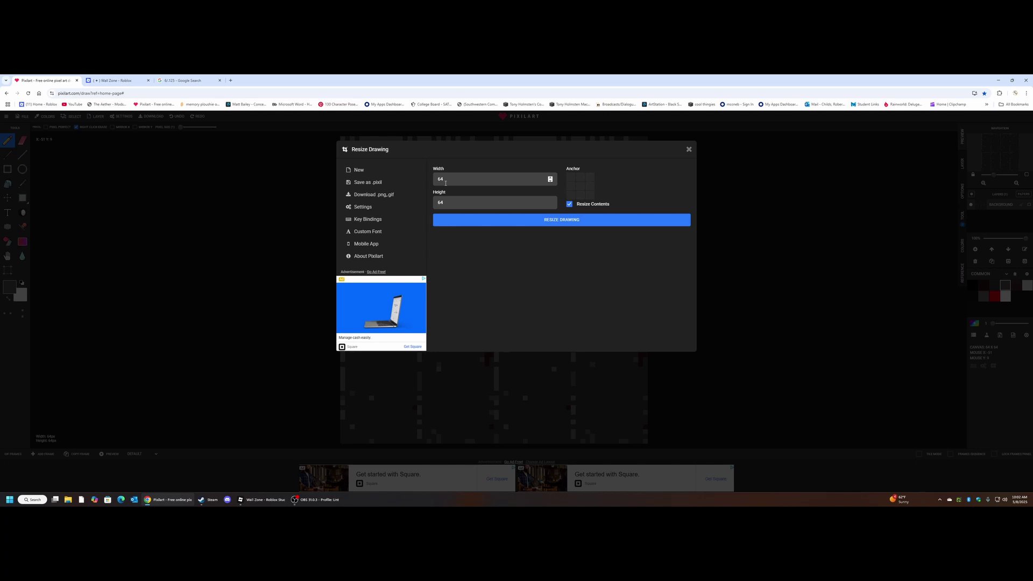
click(318, 500)
click(263, 499)
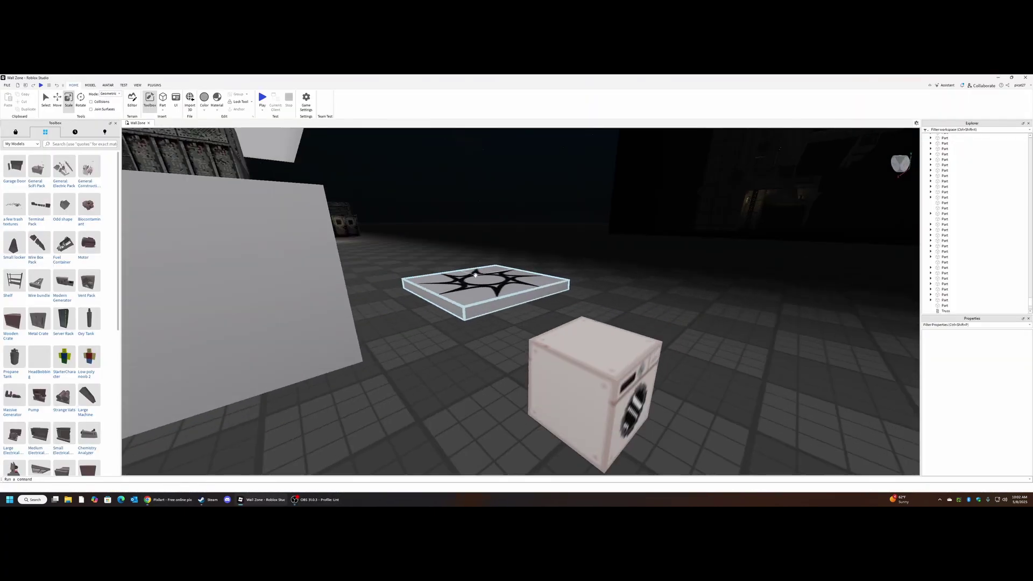
Switch to the browser and calculate 64 times 4 in a new tab
right_drag(475, 278, 475, 278)
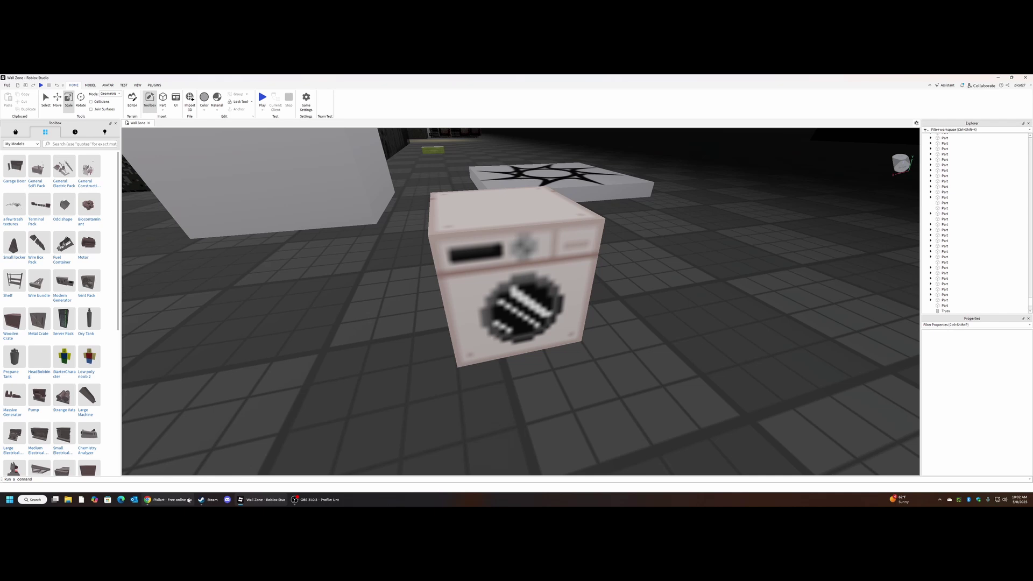
click(190, 500)
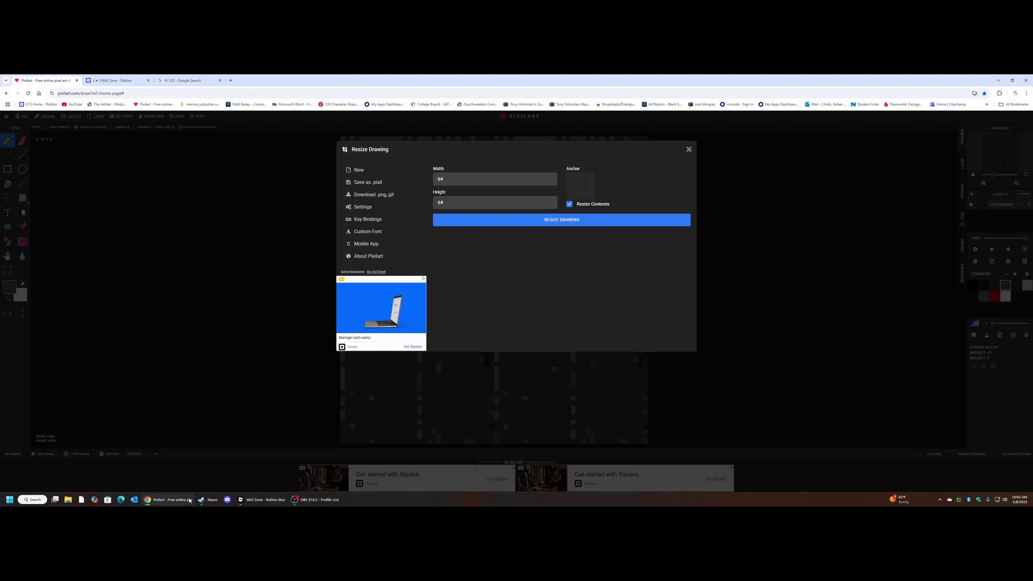
click(230, 79)
text(64 time)
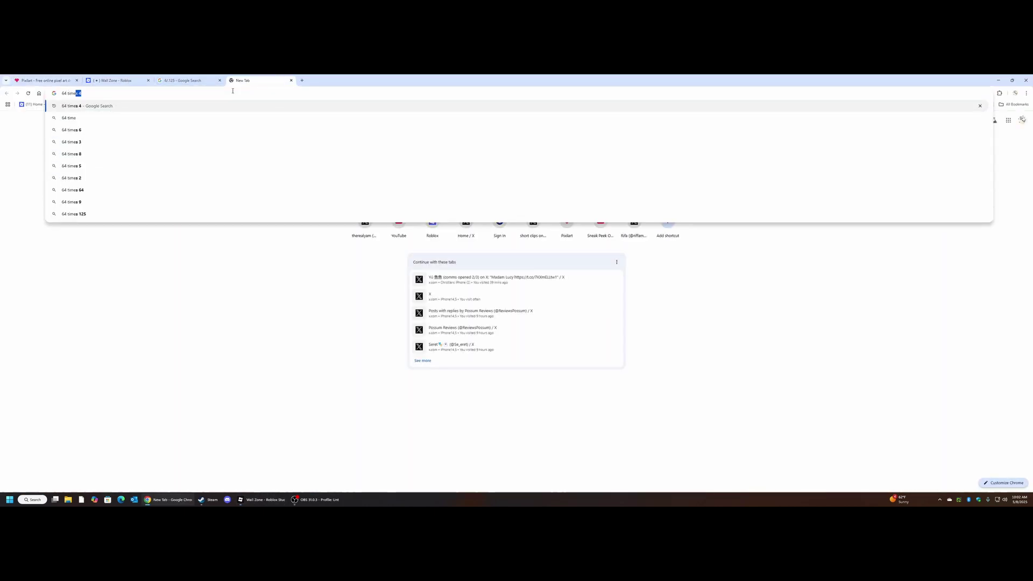
text(s)
key(Return)
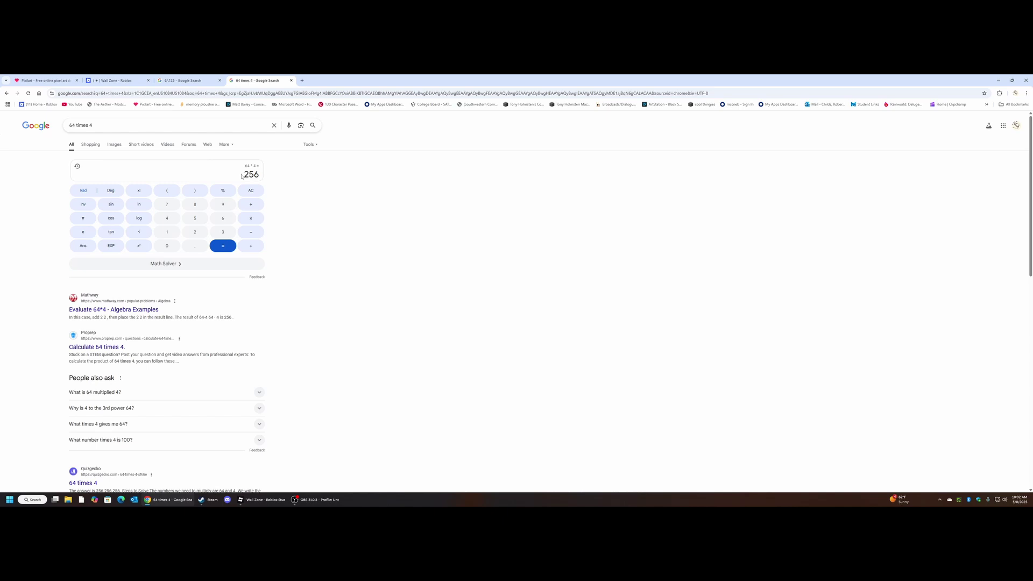
Copy the calculated answer and resize the Pixilart wall texture drawing to 256 × 256 with its contents resized
double_click(247, 175)
key(ctrl+c)
click(43, 80)
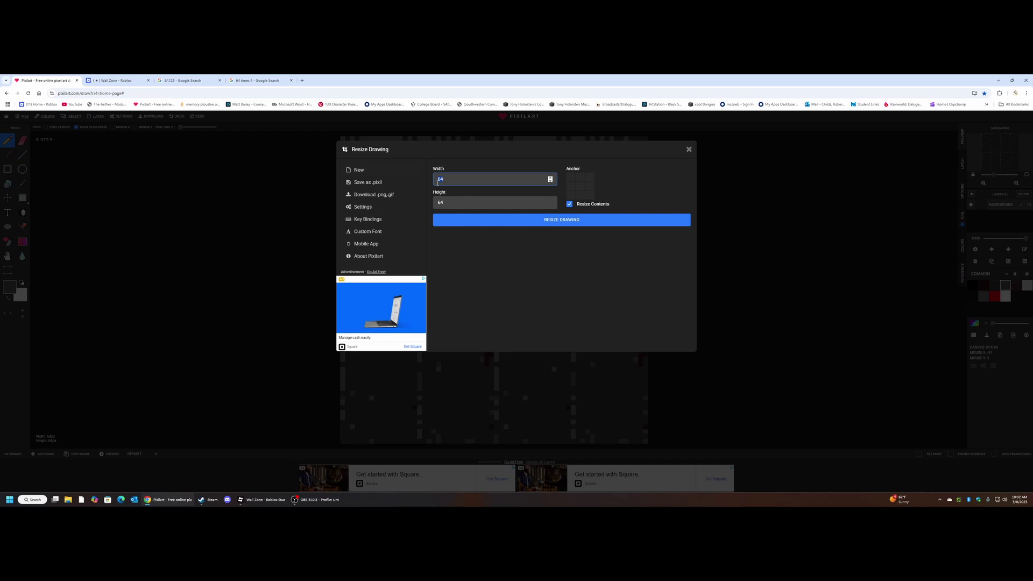
key(ctrl+v)
key(Tab)
key(ctrl+v)
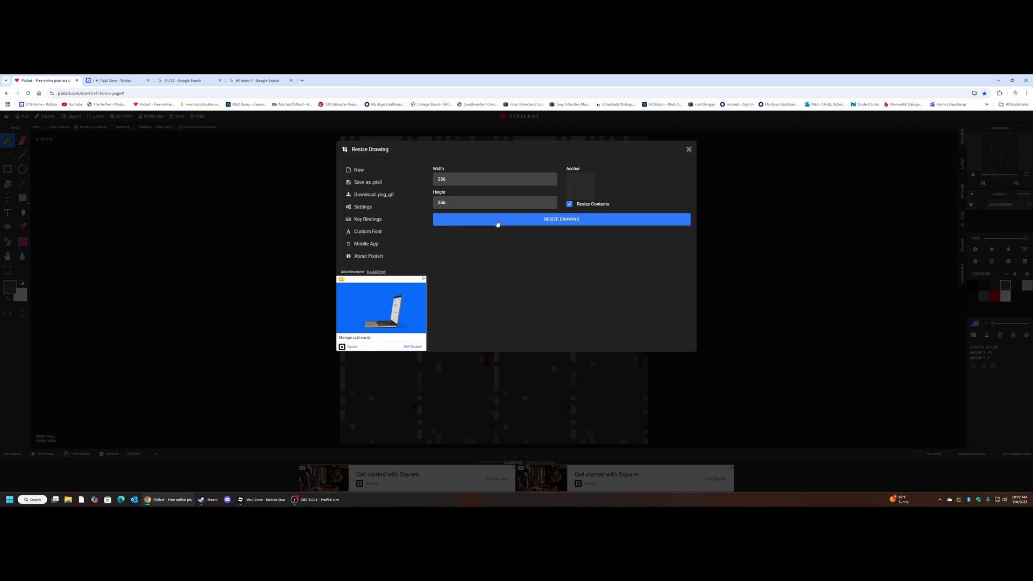
click(552, 222)
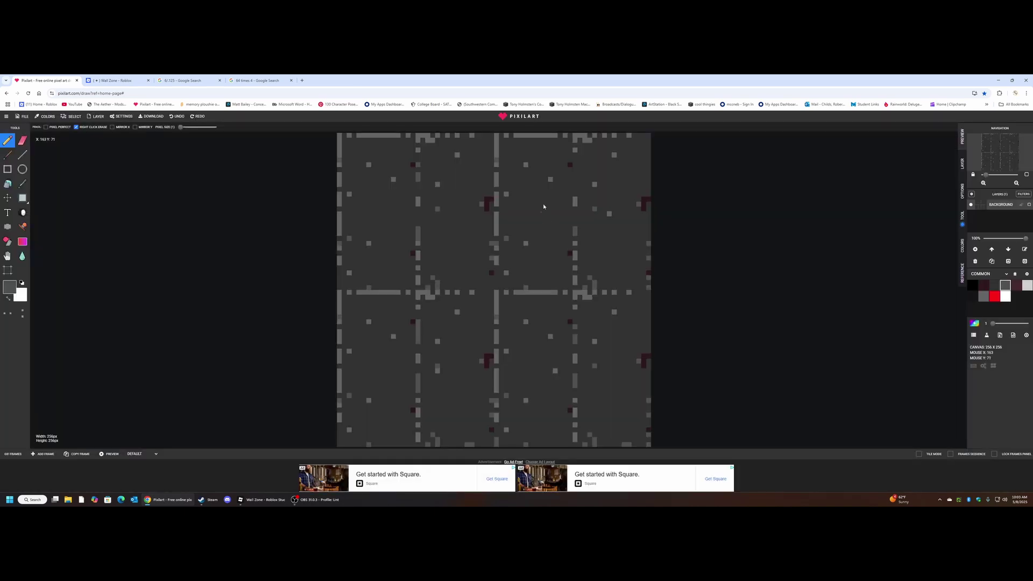
Scribble a small black test shape on the enlarged wall texture and undo it
click(972, 285)
mouse_move(471, 261)
mouse_down()
mouse_move(490, 261)
mouse_move(452, 252)
mouse_up()
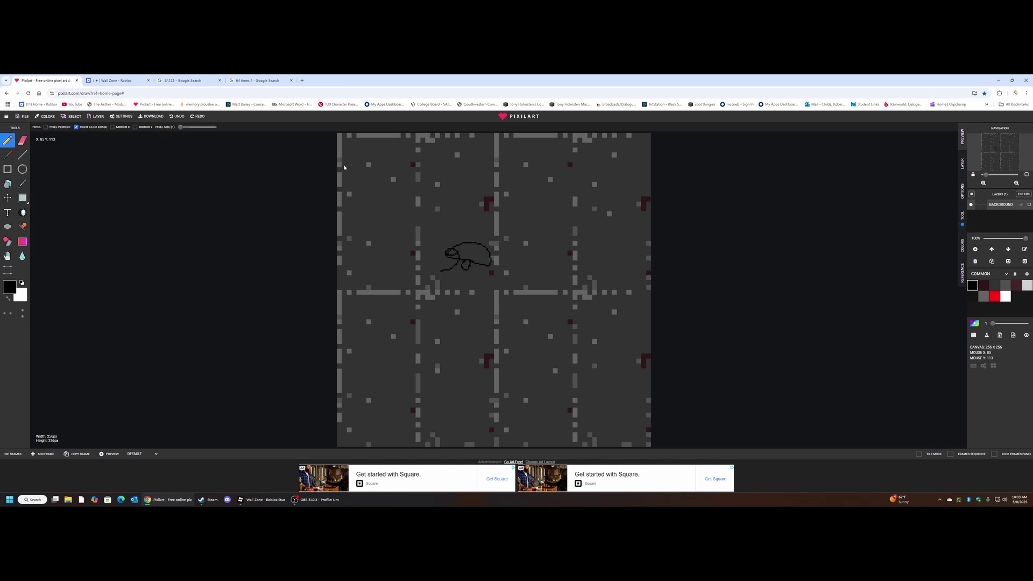
click(180, 117)
Download the wall texture as a PNG at 256 × 256 and return to the drawing
click(21, 118)
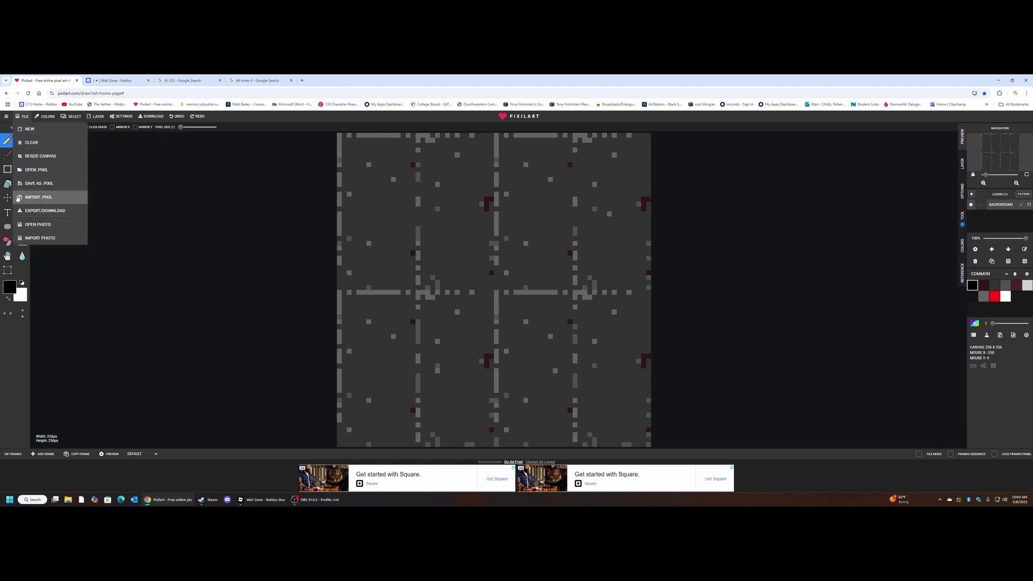
click(36, 213)
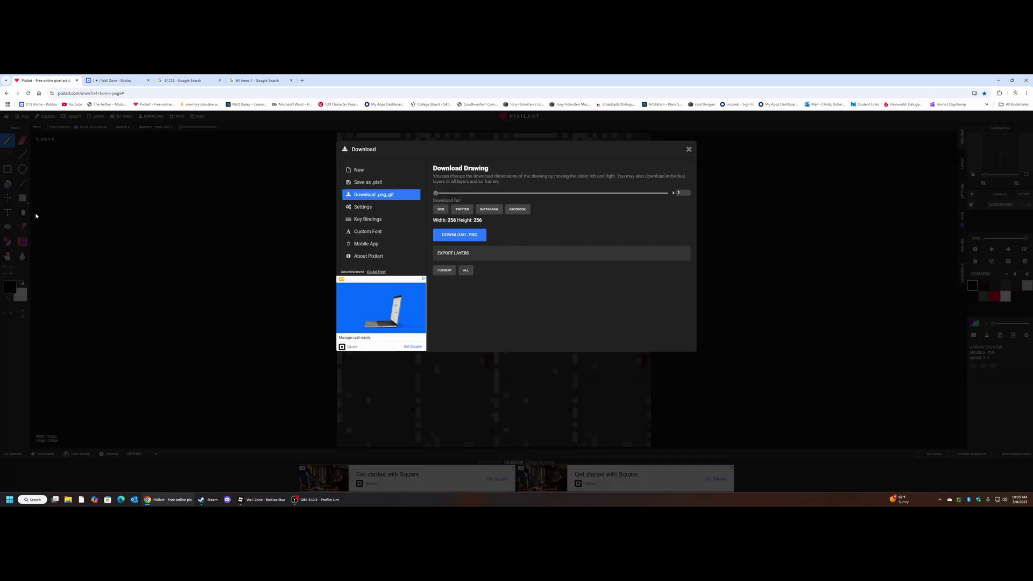
click(464, 239)
click(461, 238)
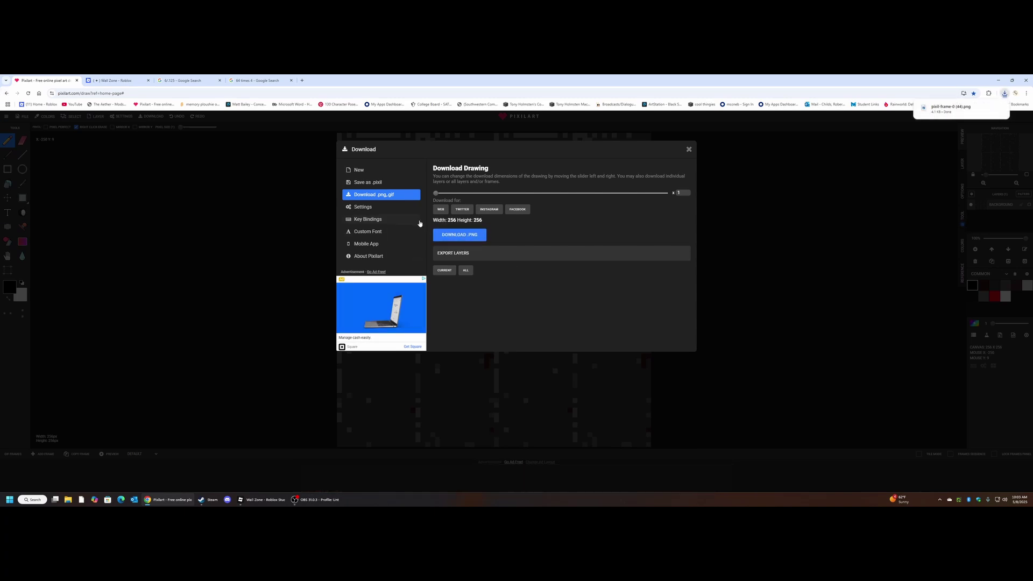
click(688, 149)
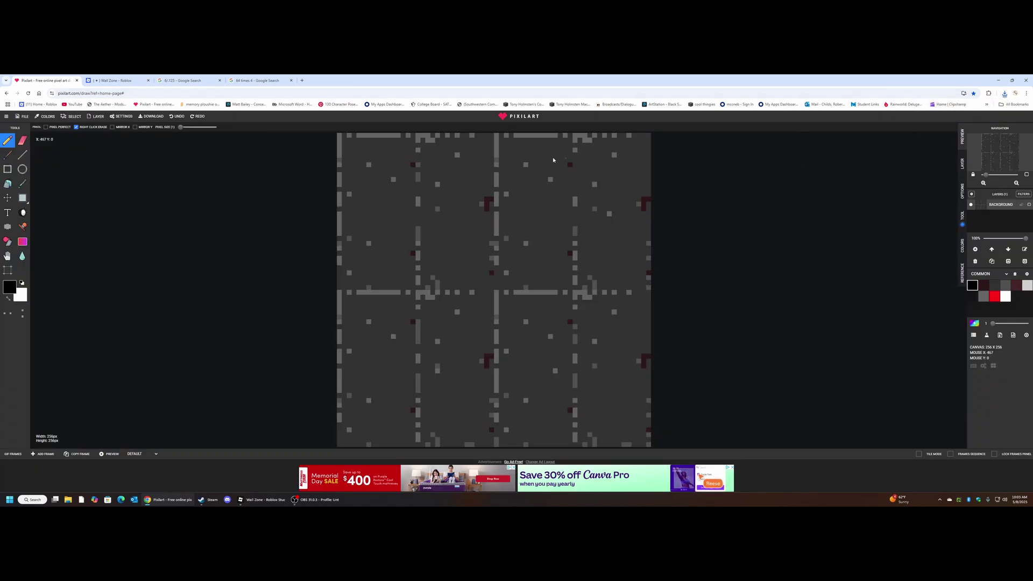
Go to the Roblox Creator Hub's development items and start a new decal upload
click(113, 81)
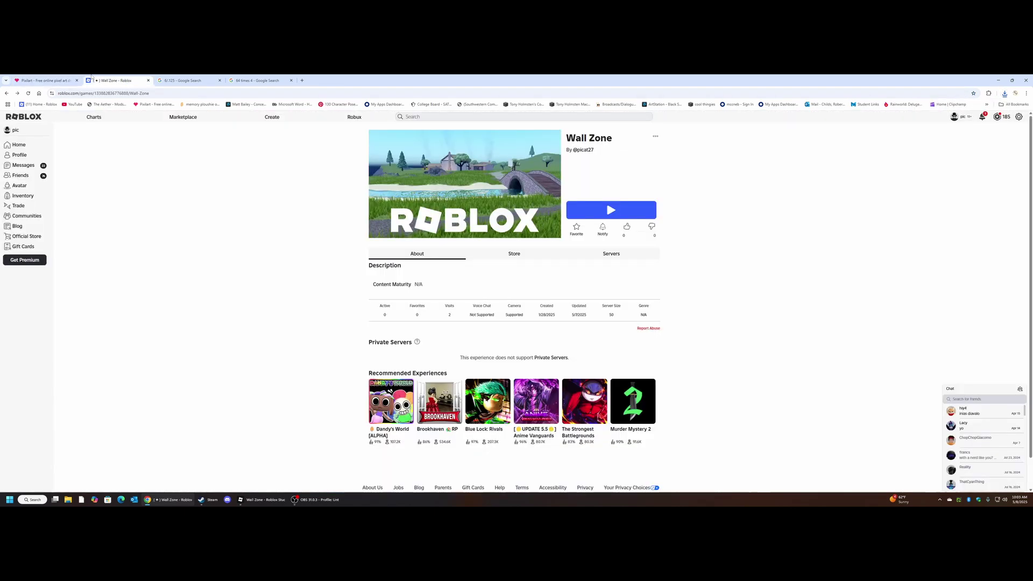
click(266, 119)
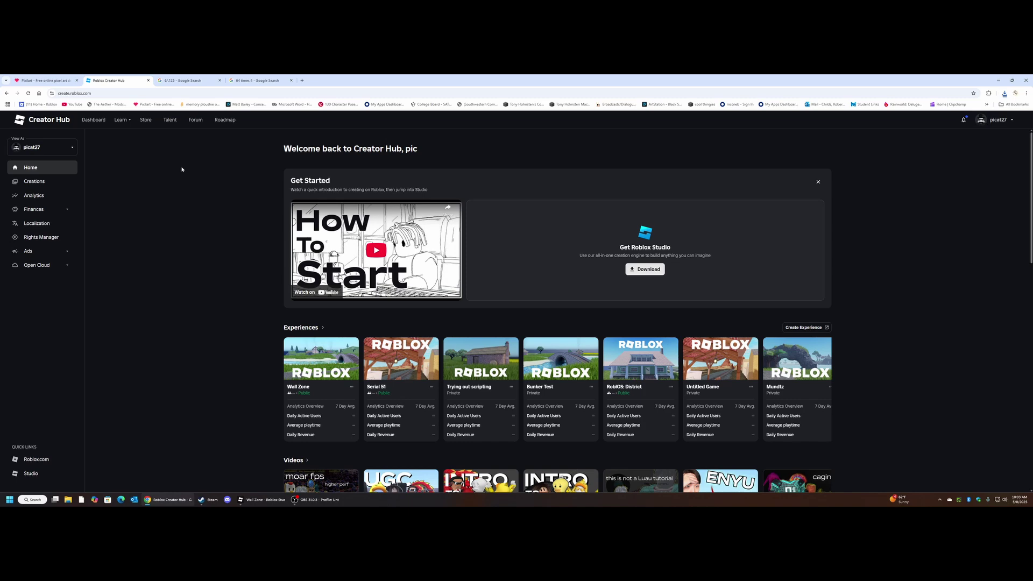
click(51, 184)
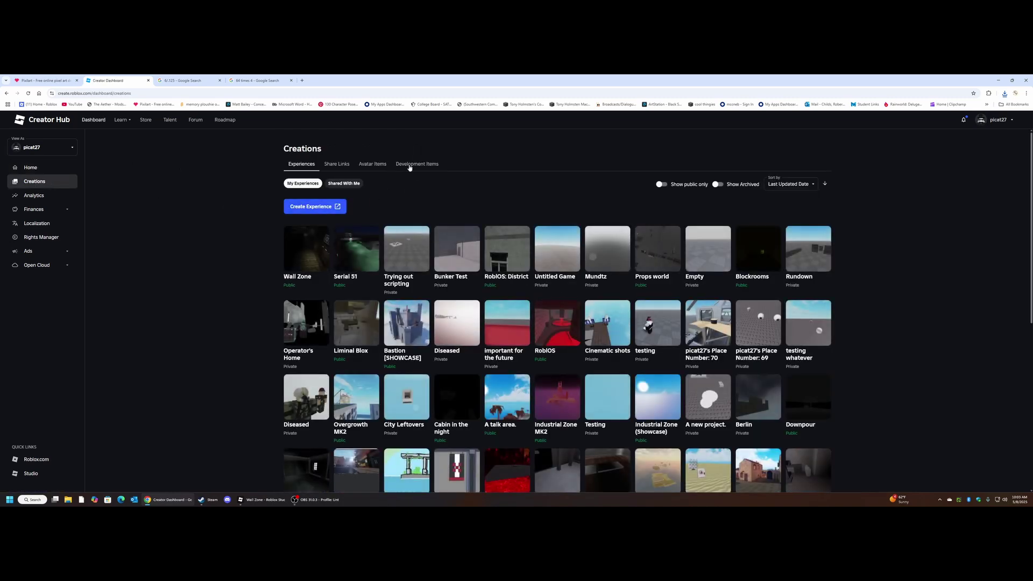
click(410, 166)
click(386, 183)
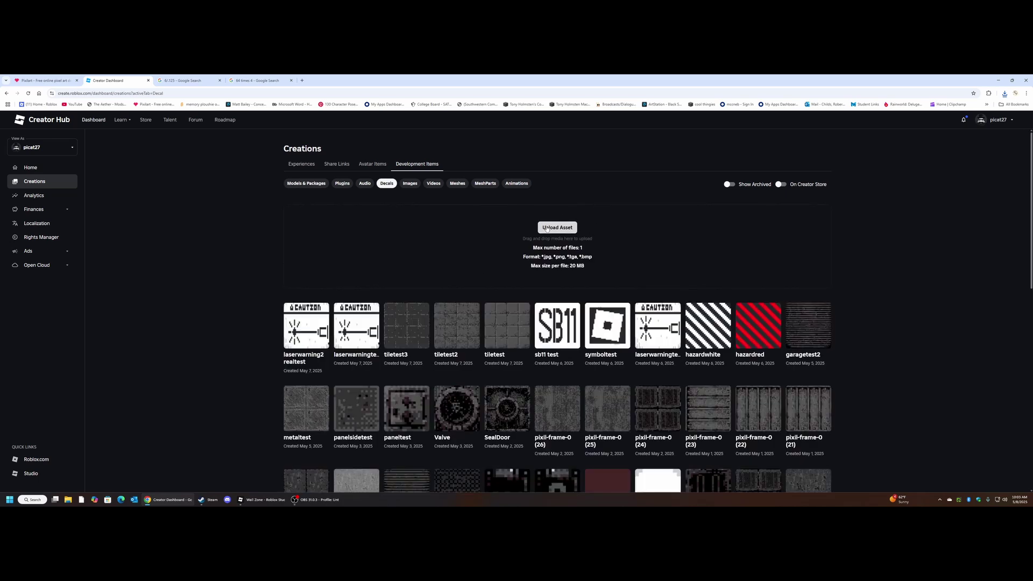
click(547, 228)
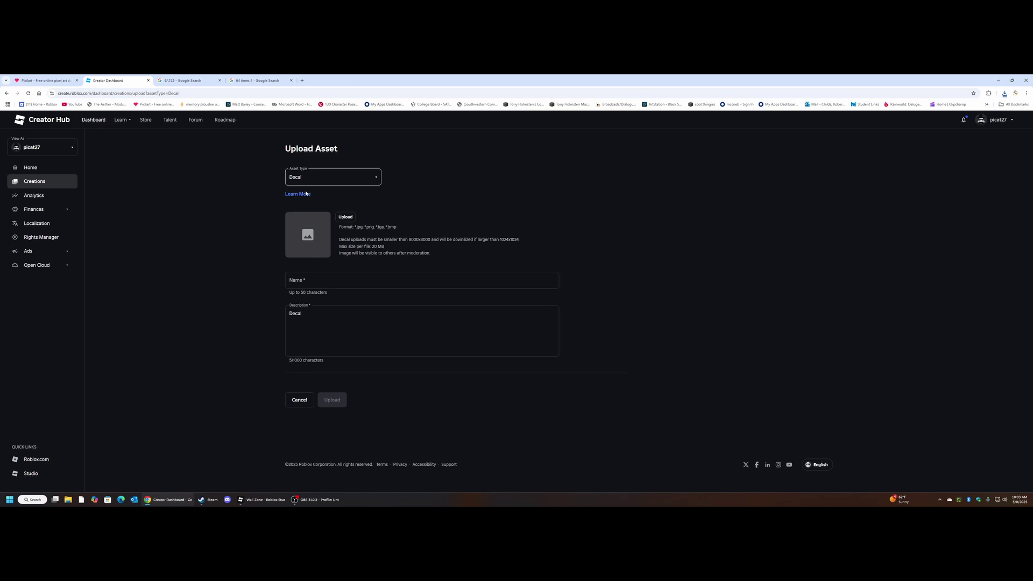
Choose pixil-frame-0 (44).png from Downloads, name the decal tiletest4 and upload it
click(346, 217)
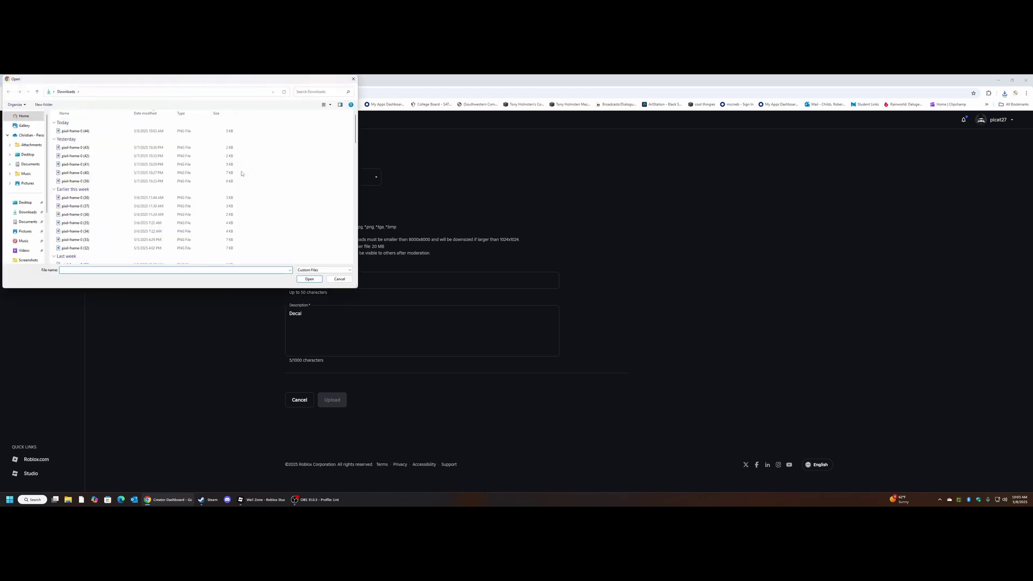
click(100, 132)
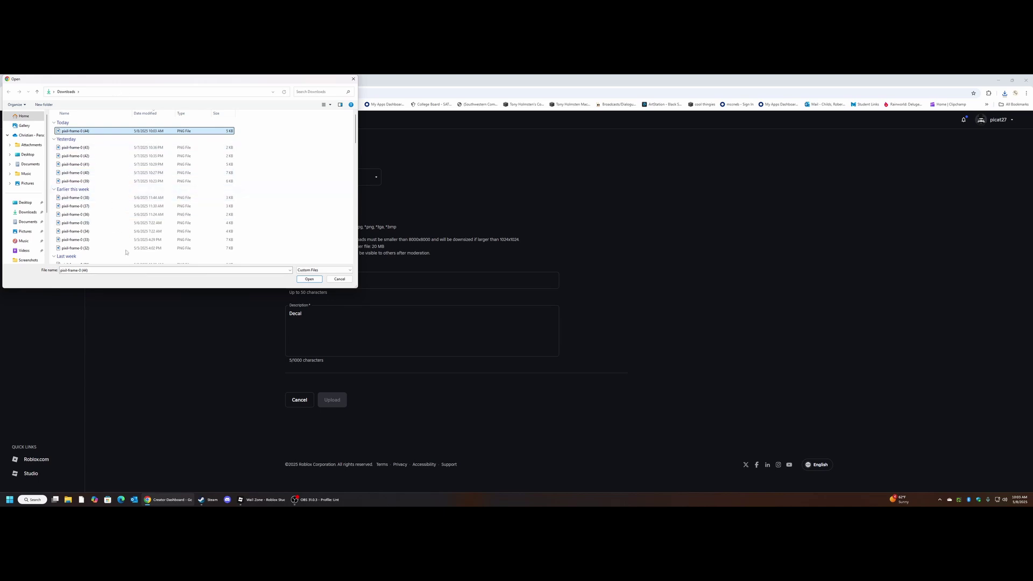
click(303, 281)
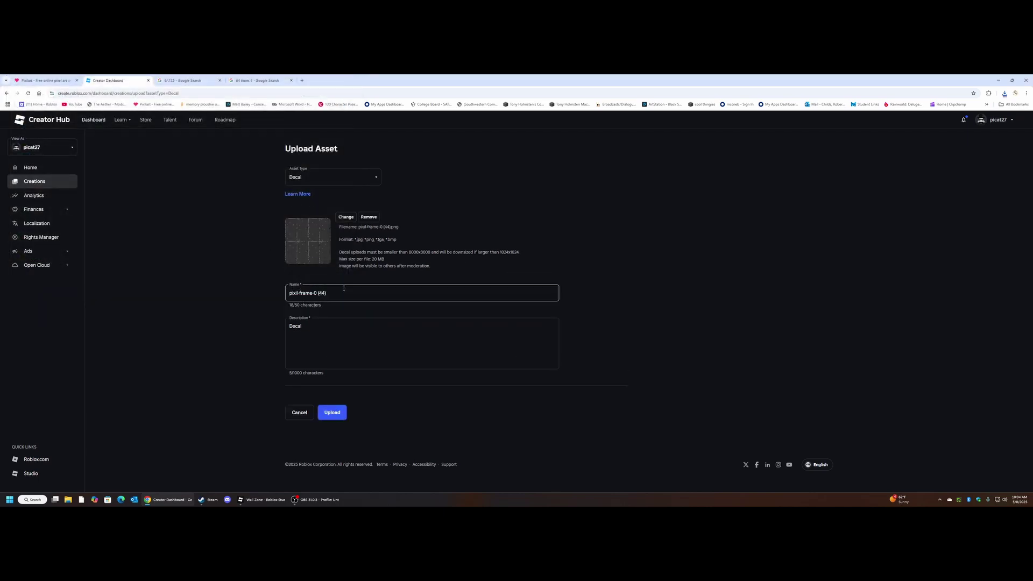
triple_click(346, 294)
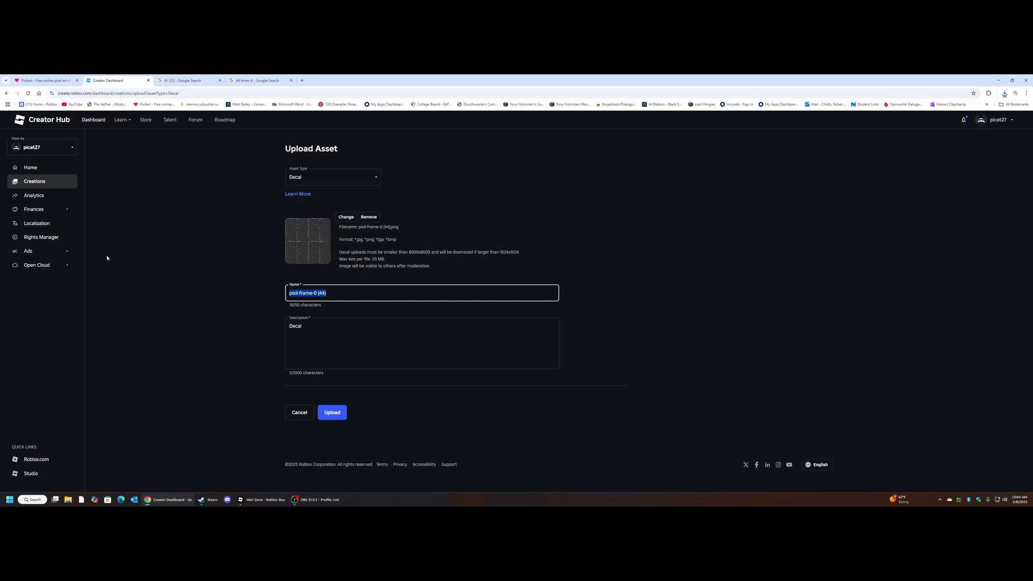
key(BackSpace)
text(tiletest4)
click(331, 328)
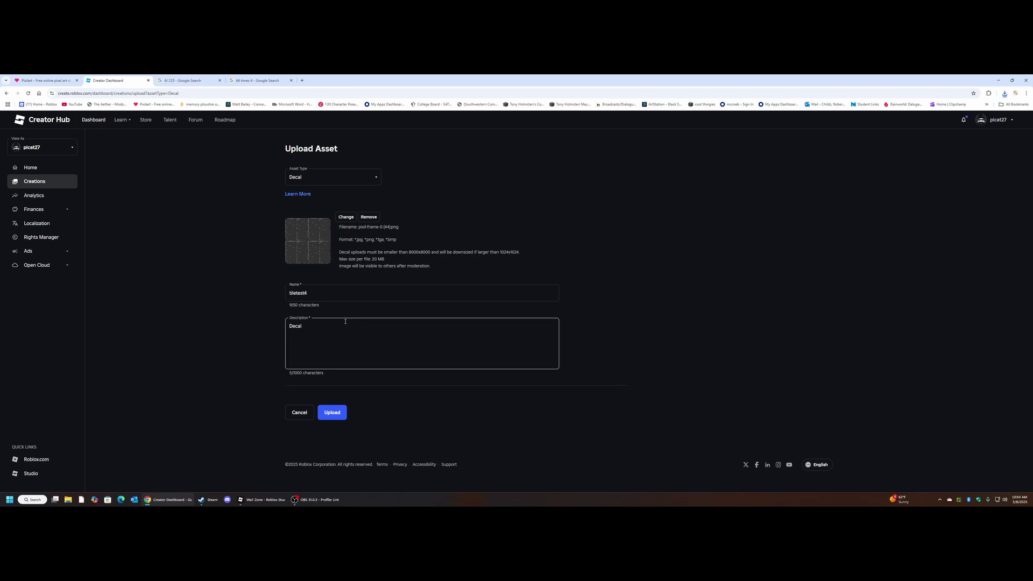
click(263, 307)
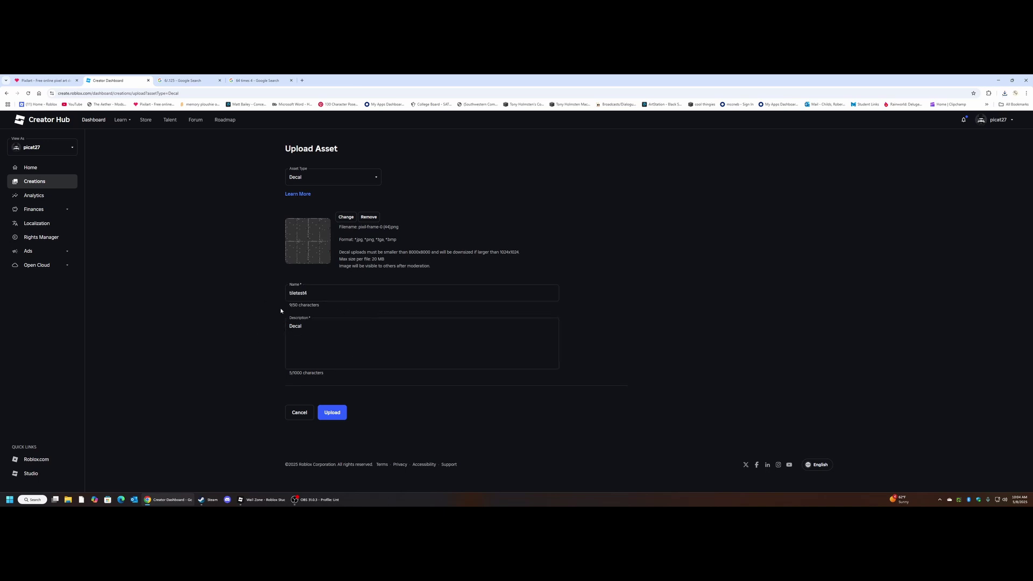
click(330, 417)
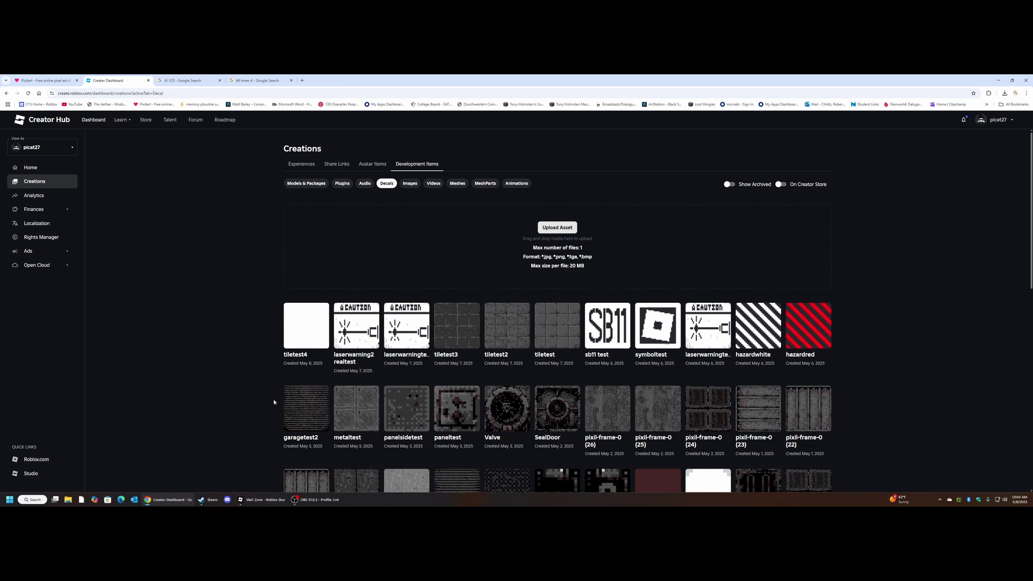
Switch to Roblox Studio and list My Decals in the Toolbox
click(263, 500)
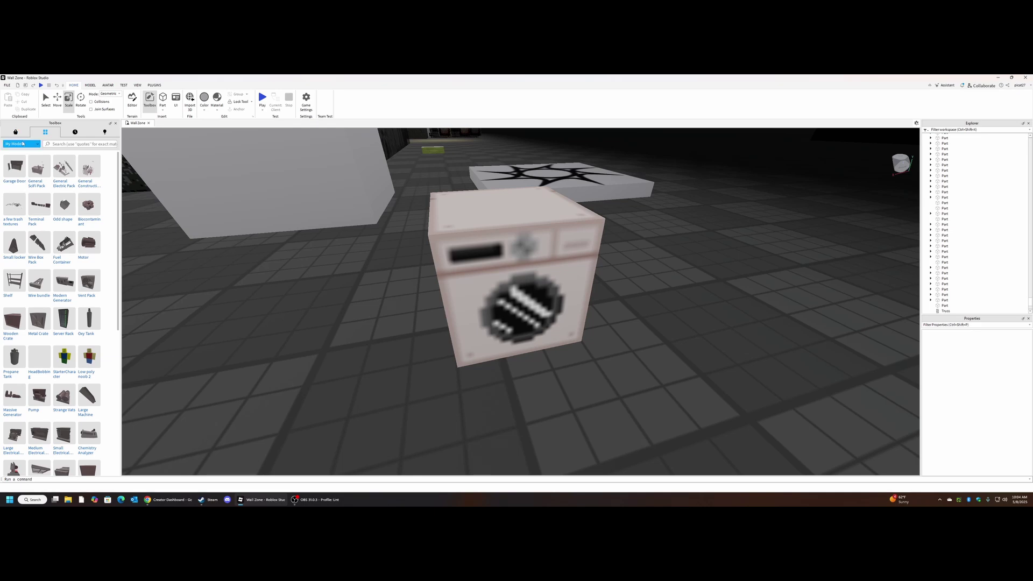
click(22, 144)
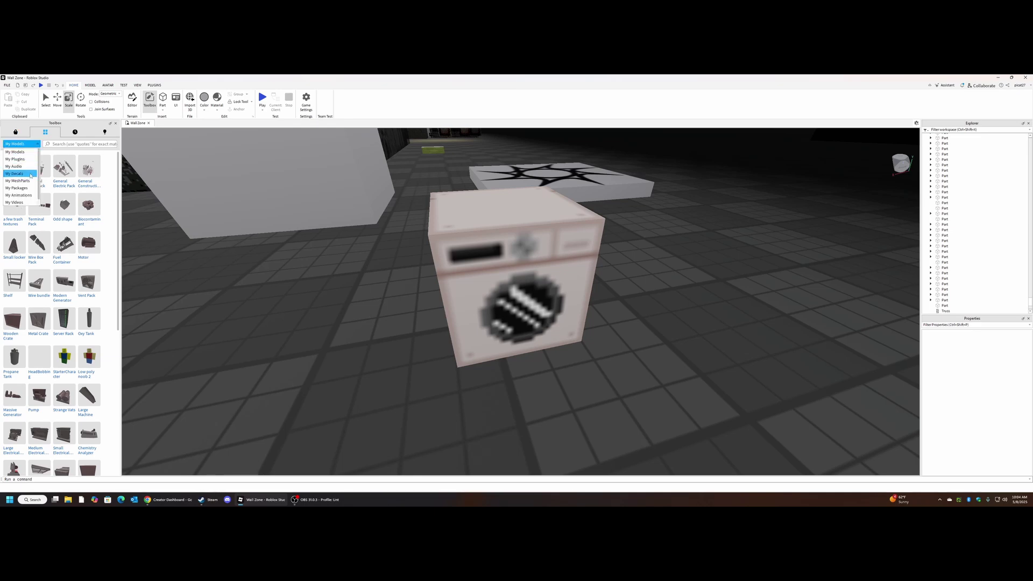
click(21, 174)
Apply the tiletest4 decal to one side face of the large blank cube
right_drag(328, 212, 371, 212)
key(s)
key(w)
key(s)
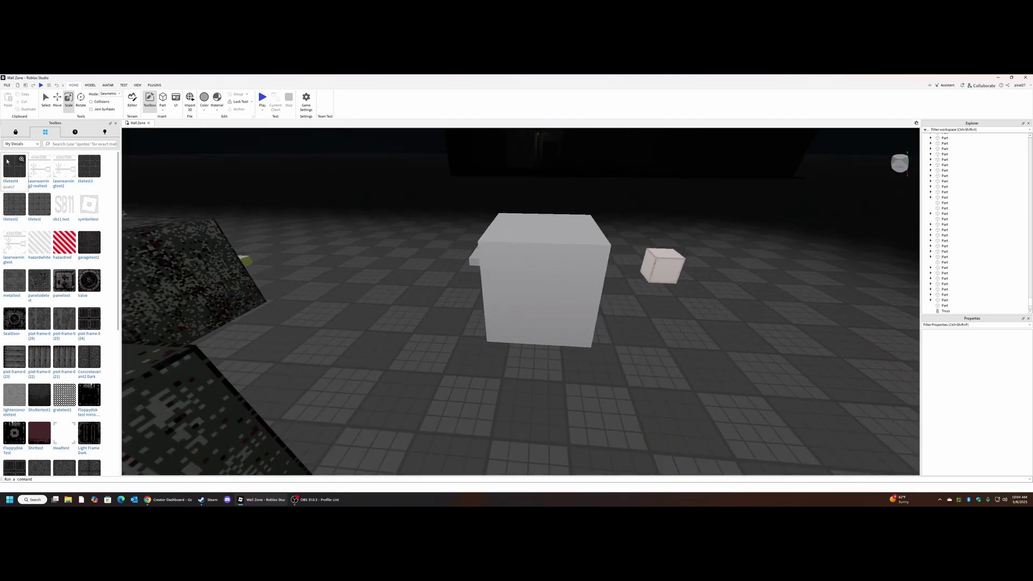
click(505, 256)
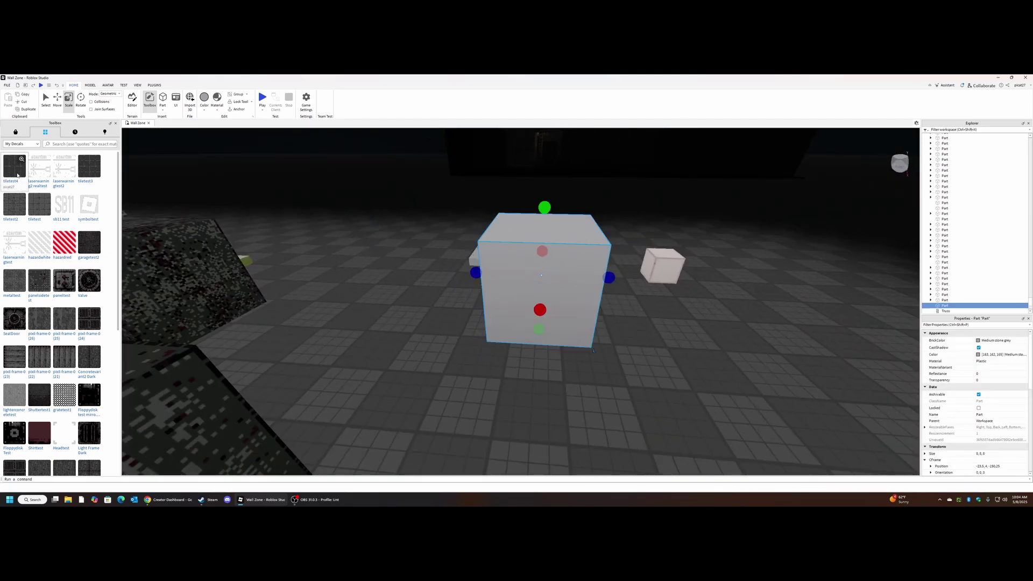
click(17, 171)
key(d)
right_drag(268, 224, 264, 224)
click(339, 337)
scroll(363, 347, up, 1)
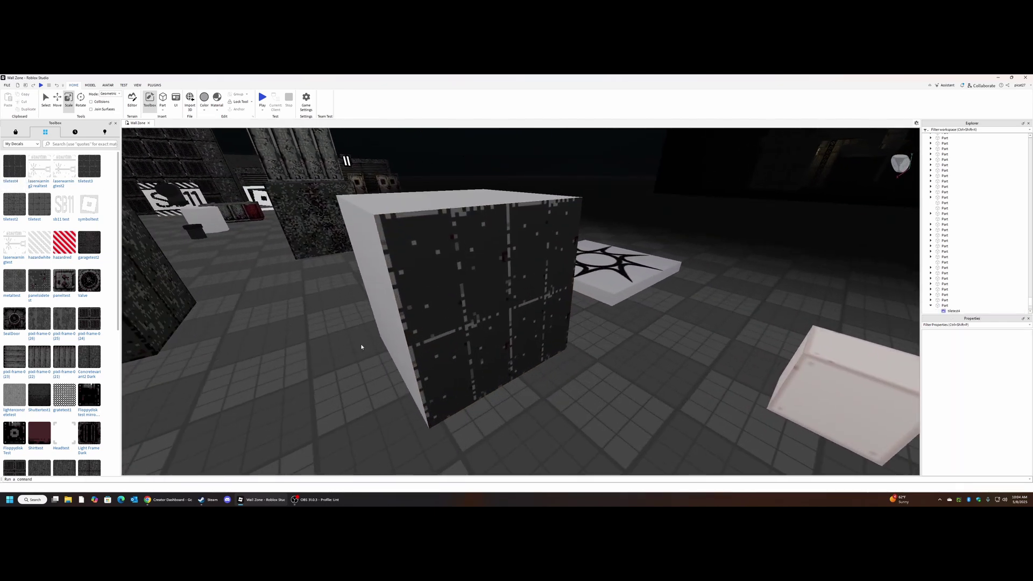
Stretch the textured cube sideways into a long block to check how the decal distorts, and undo the scaling
click(414, 262)
scroll(415, 262, down, 5)
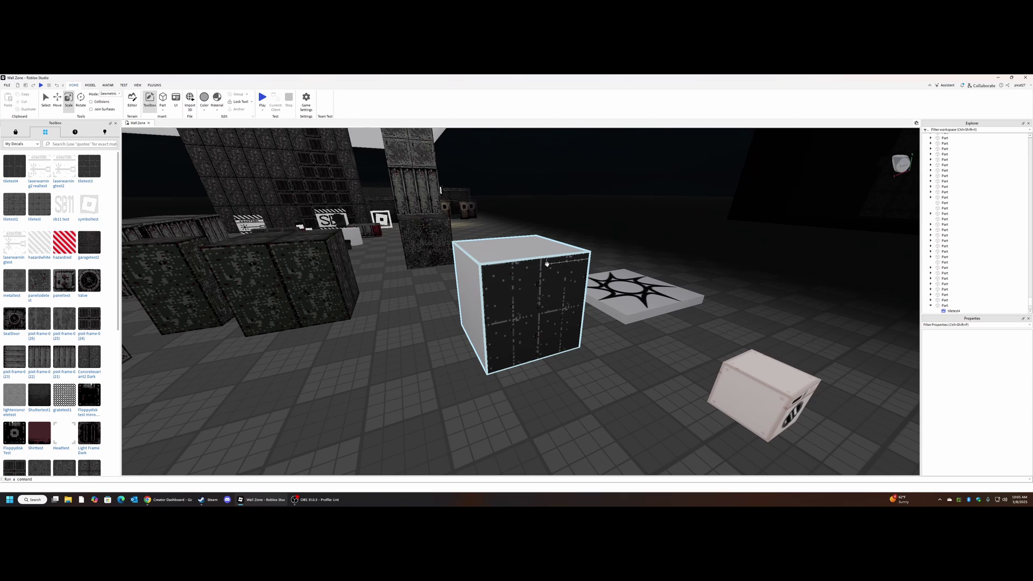
click(497, 274)
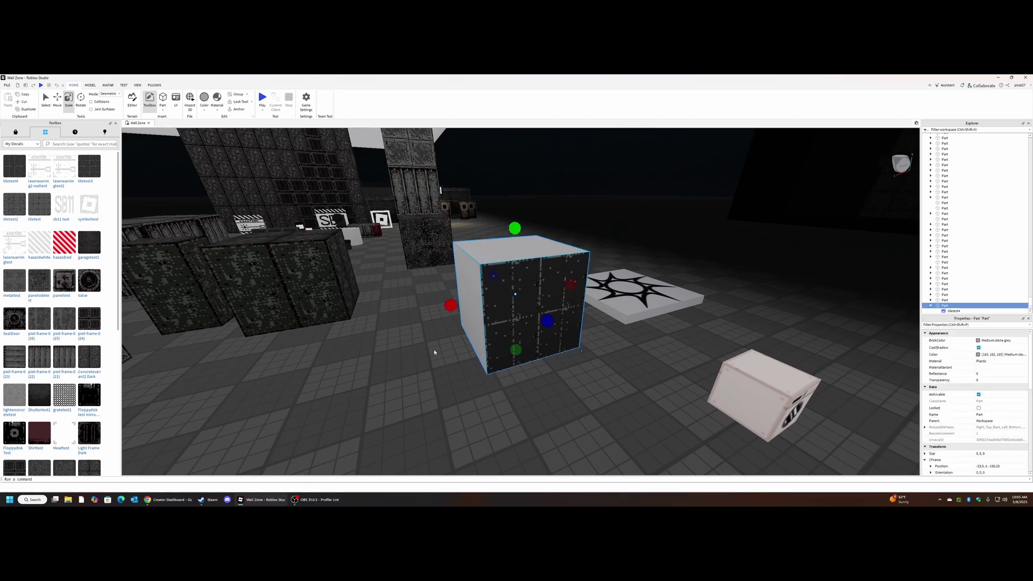
right_drag(443, 339, 436, 328)
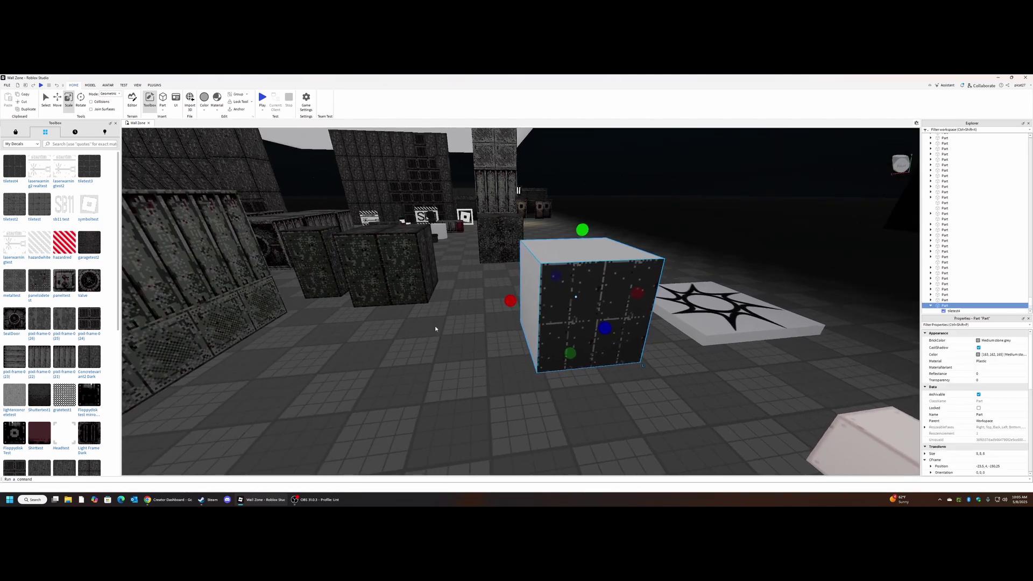
scroll(436, 327, down, 3)
drag(516, 303, 349, 307)
click(524, 390)
right_drag(538, 390, 524, 390)
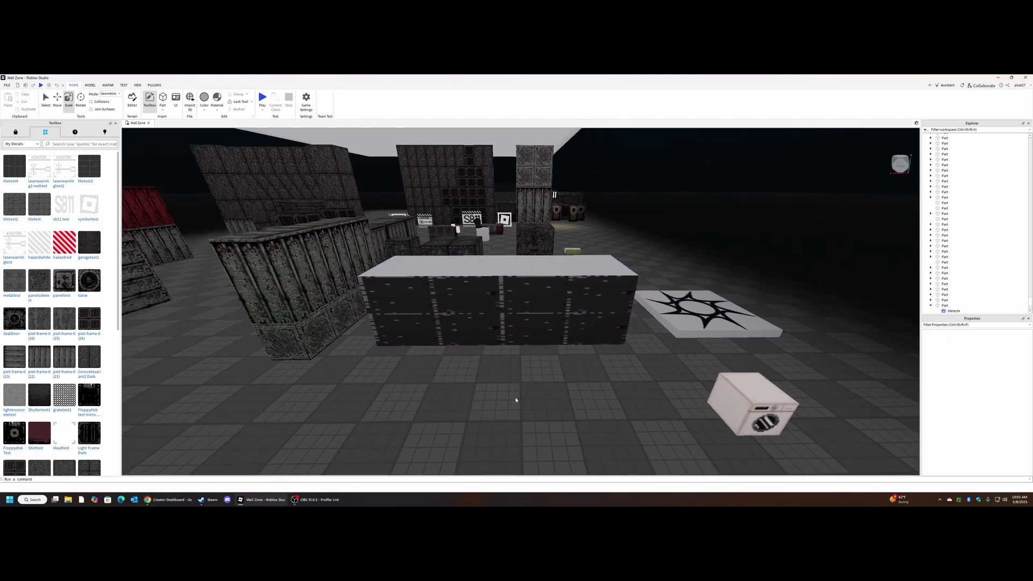
click(270, 253)
key(ctrl+z)
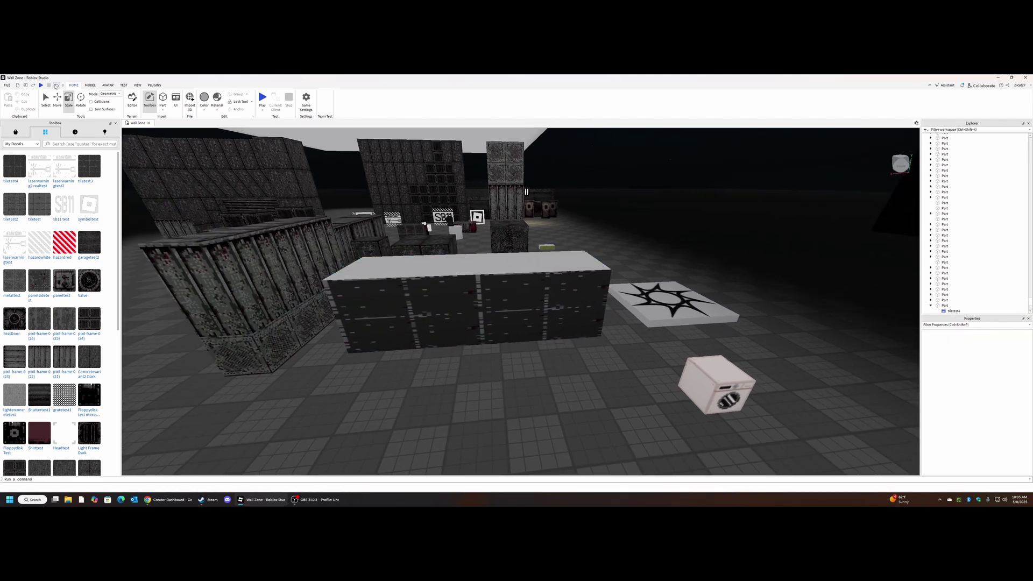
key(ctrl+z)
Copy the image URL of the cube's tiletest4 decal and delete the decal
scroll(992, 249, down, 3)
click(968, 265)
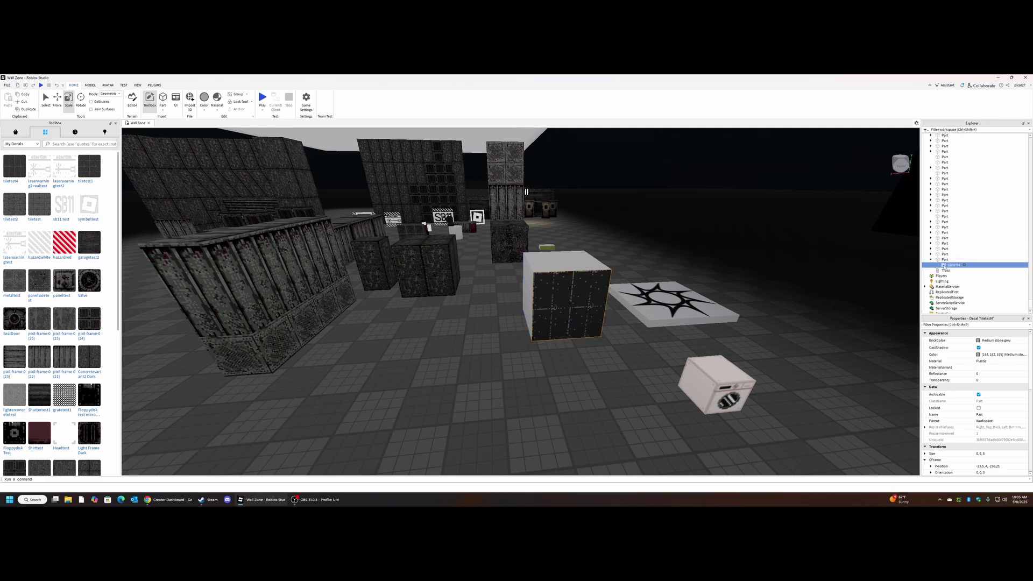
click(990, 348)
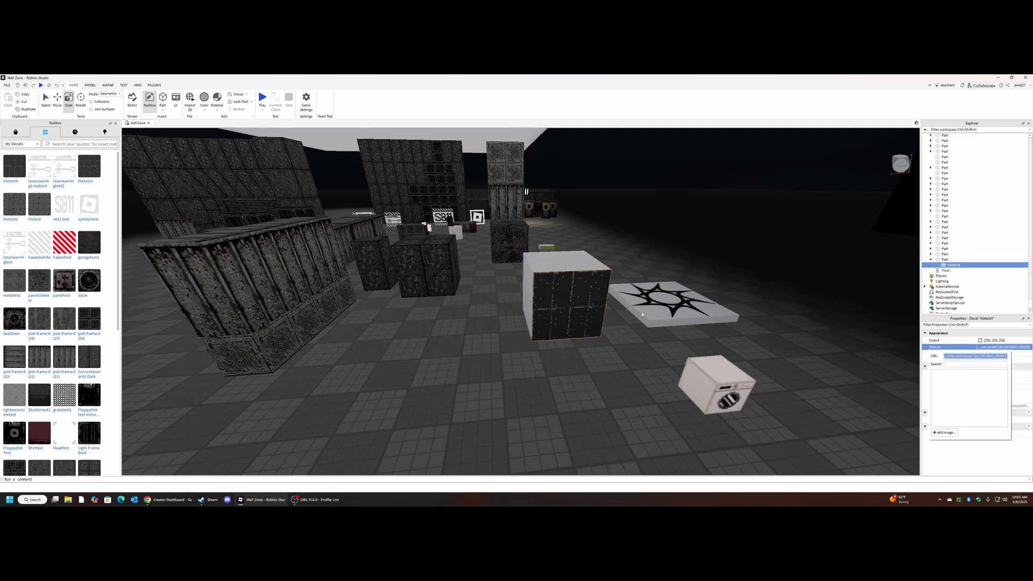
right_drag(645, 291, 700, 291)
Insert a Texture object into the blank cube part
right_click(531, 296)
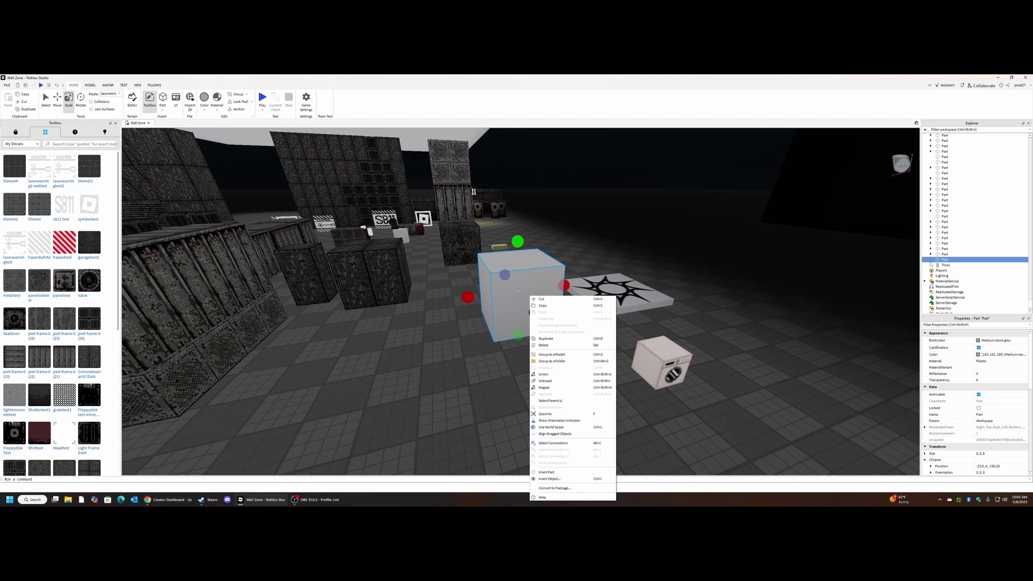
click(692, 339)
click(946, 260)
click(952, 259)
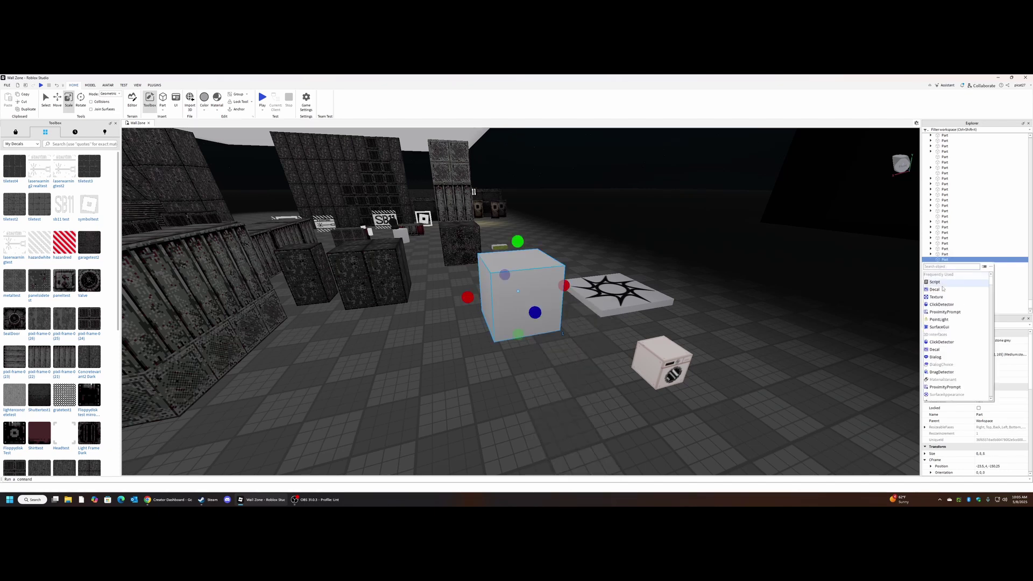
click(952, 299)
click(947, 373)
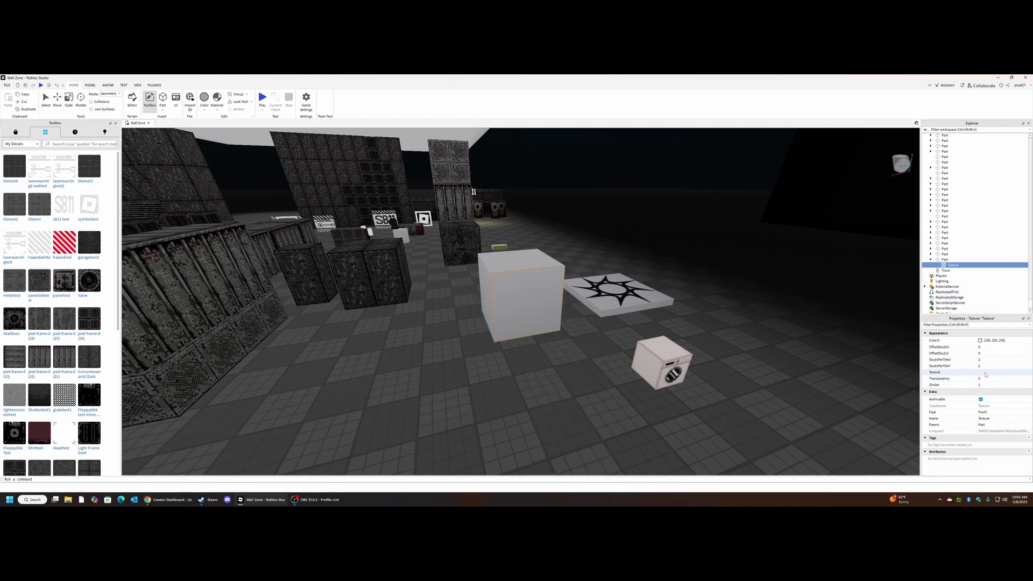
Paste the copied image URL as the Texture object's image and inspect the tiling on the cube's front face
click(990, 372)
key(ctrl+v)
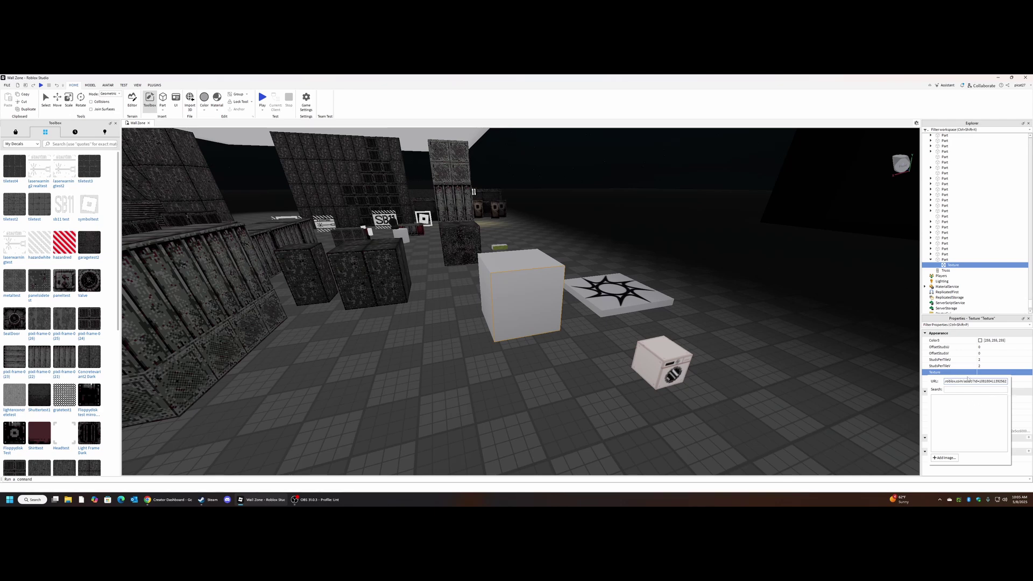
key(Return)
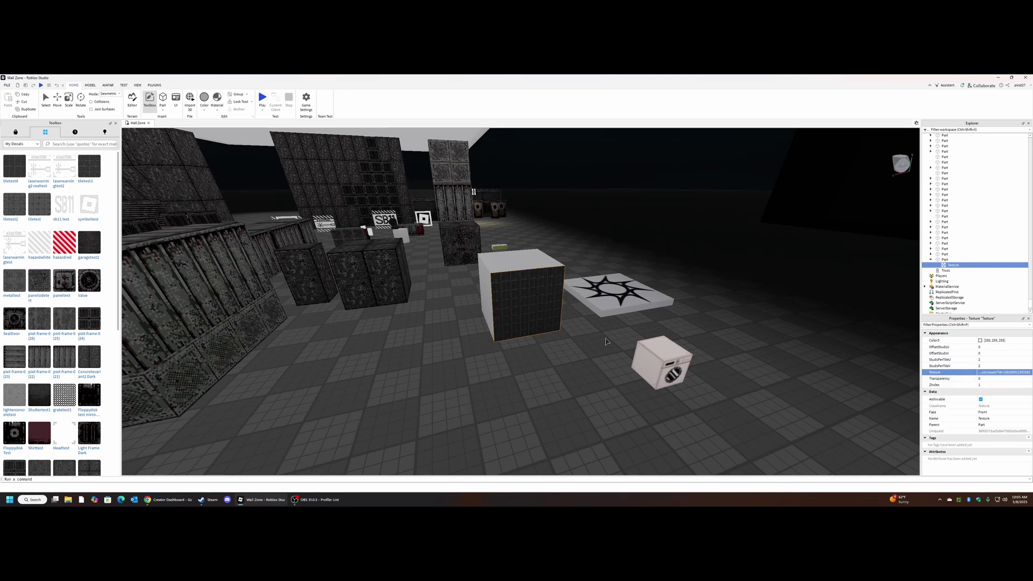
right_drag(606, 339, 605, 349)
key(w)
scroll(605, 342, up, 8)
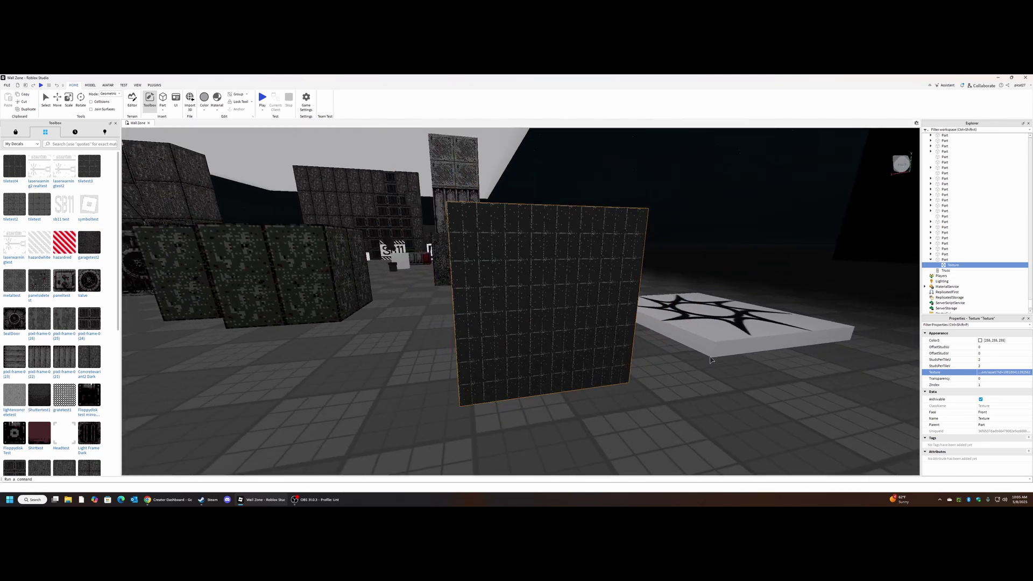
scroll(712, 356, up, 5)
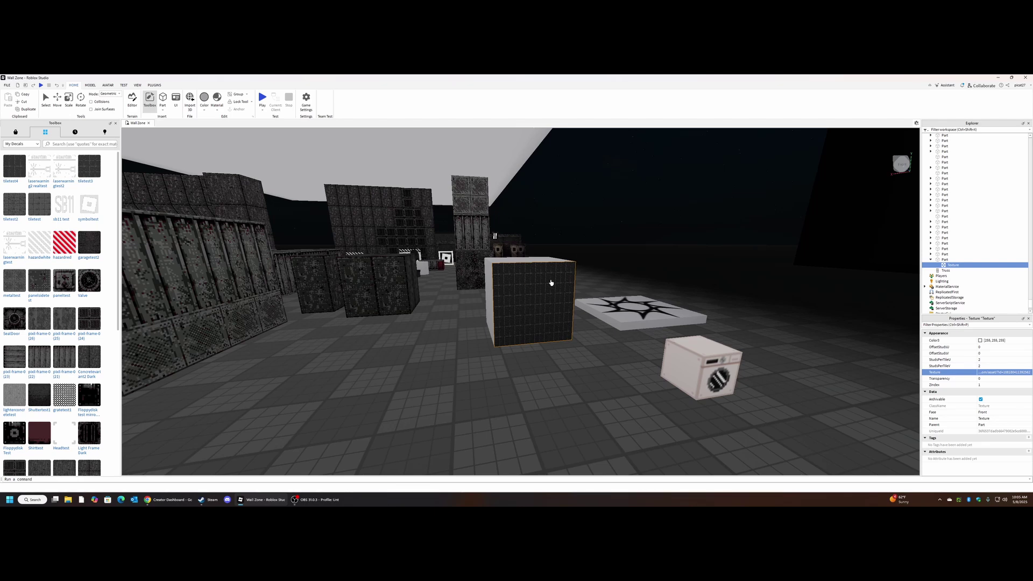
Set the Texture's StudsPerTileU and StudsPerTileV to 8 and check the tile size on the cube's front face
click(986, 361)
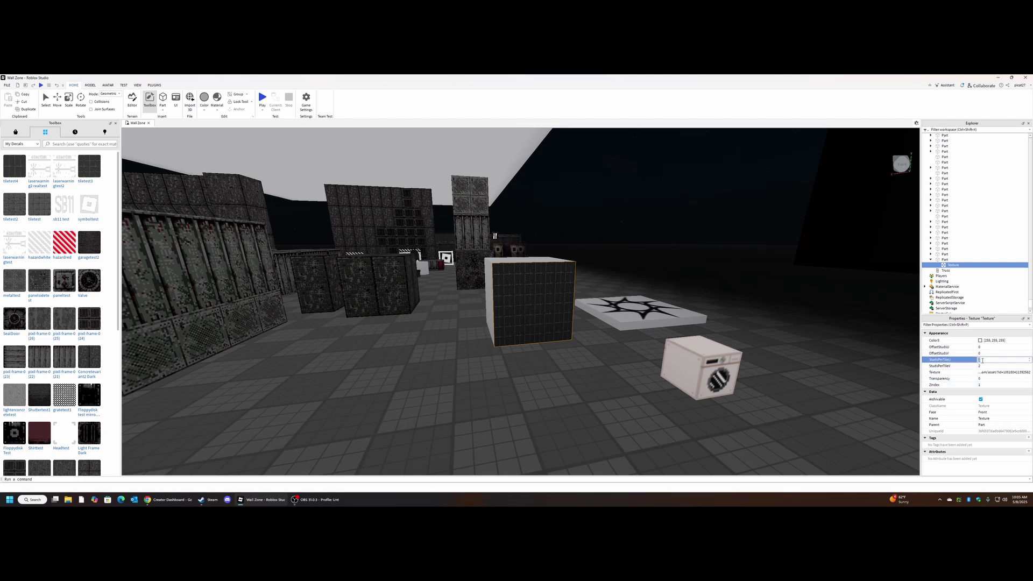
click(990, 366)
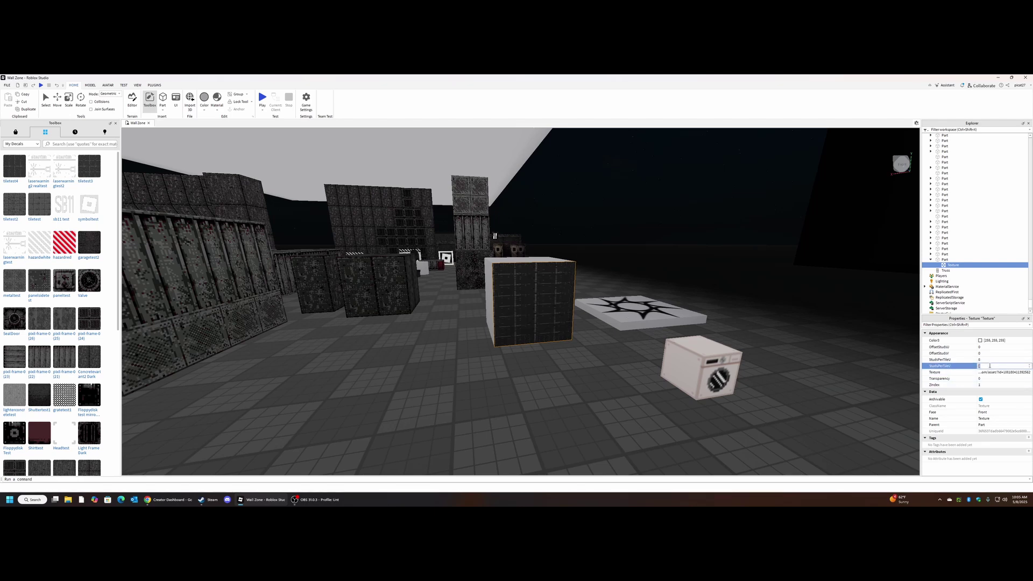
right_drag(618, 328, 644, 320)
key(w)
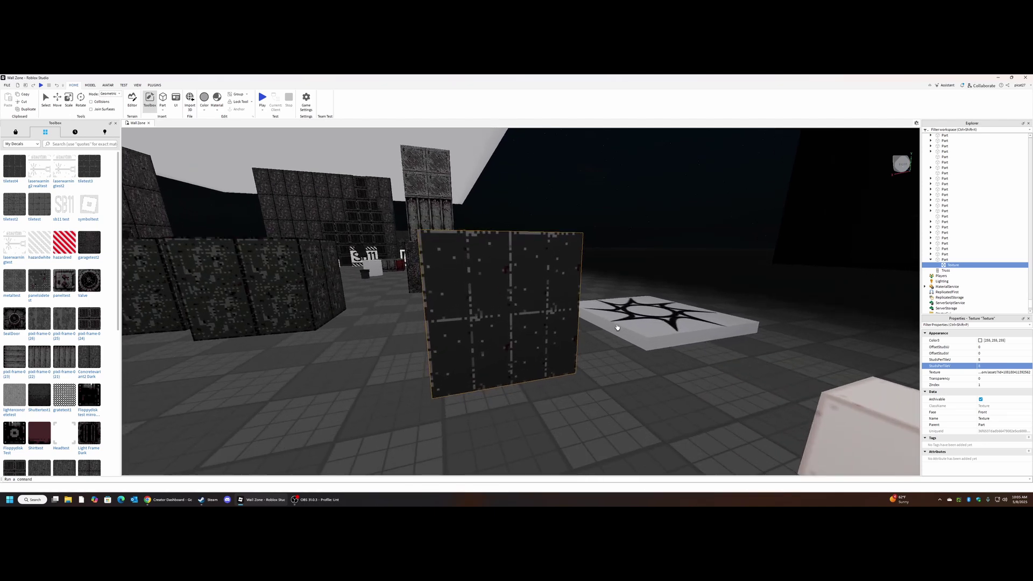
key(s)
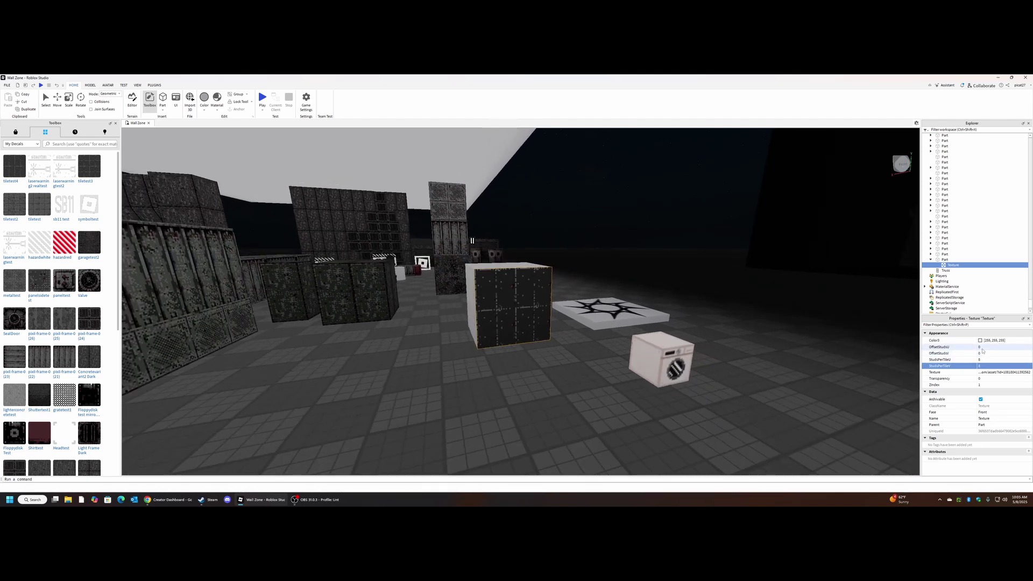
Try shifting the tiling on the cube's front face with OffsetStudsU, and set the offset back to 0
click(983, 348)
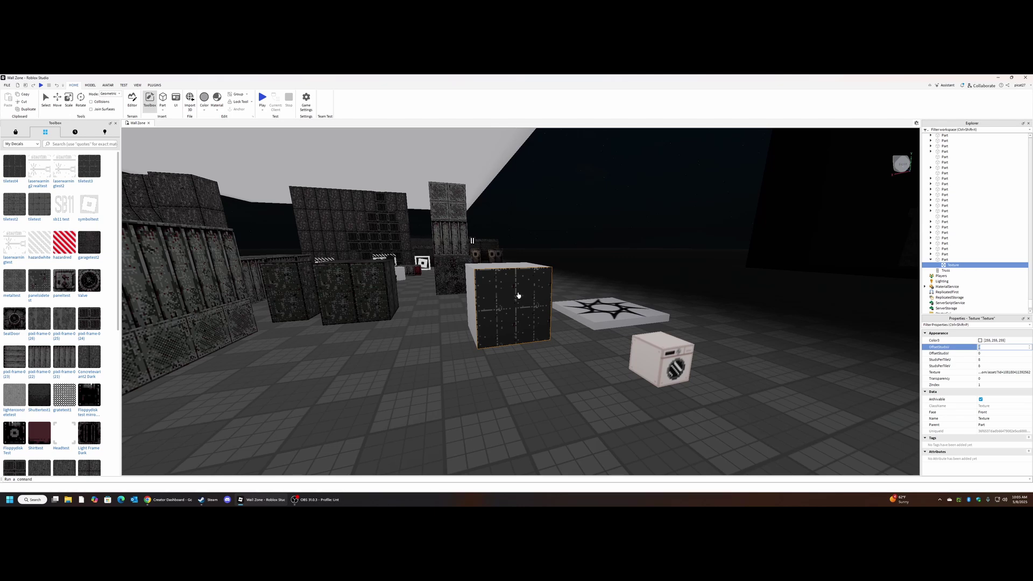
key(w)
key(w)
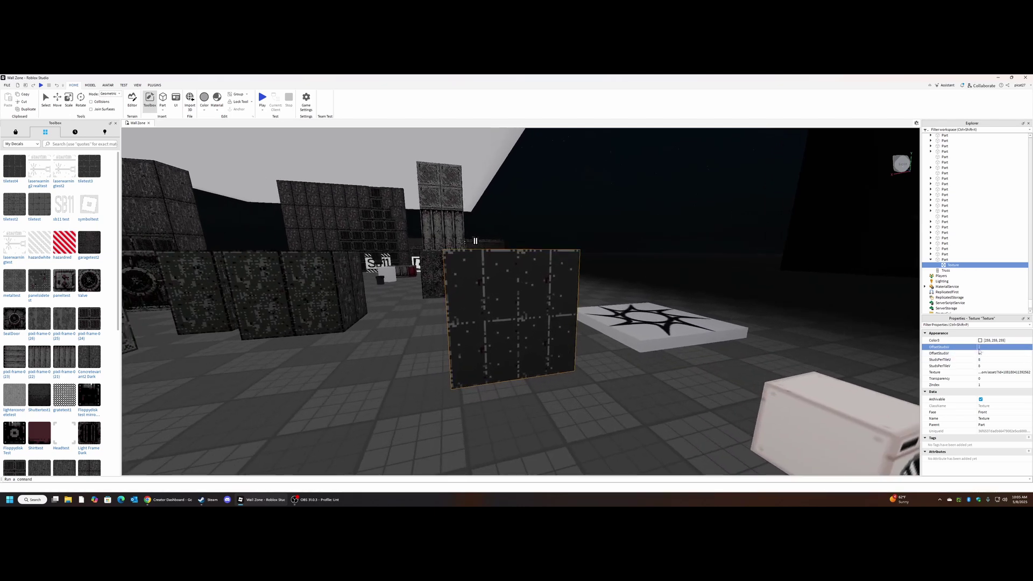
key(Return)
key(s)
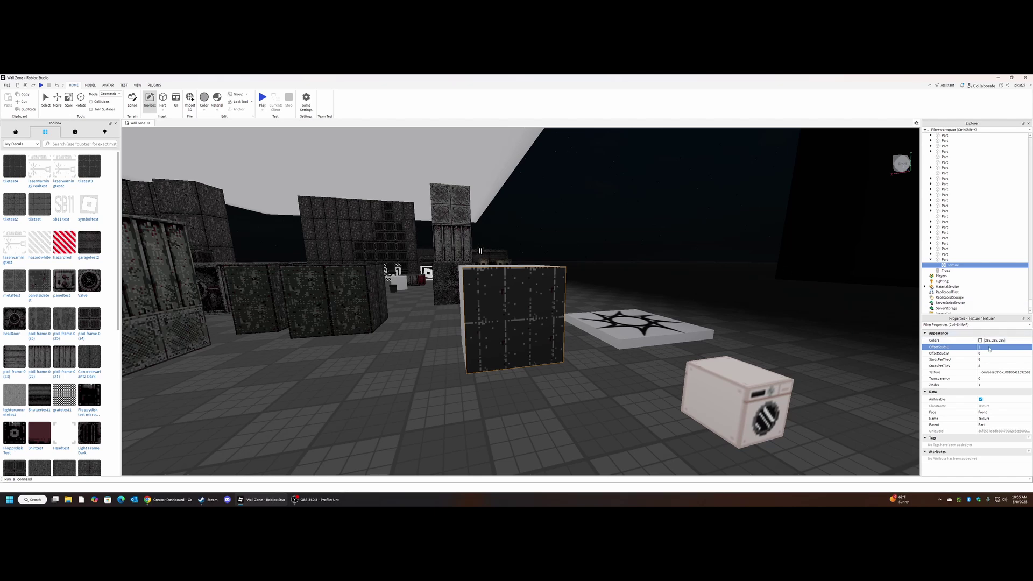
key(Return)
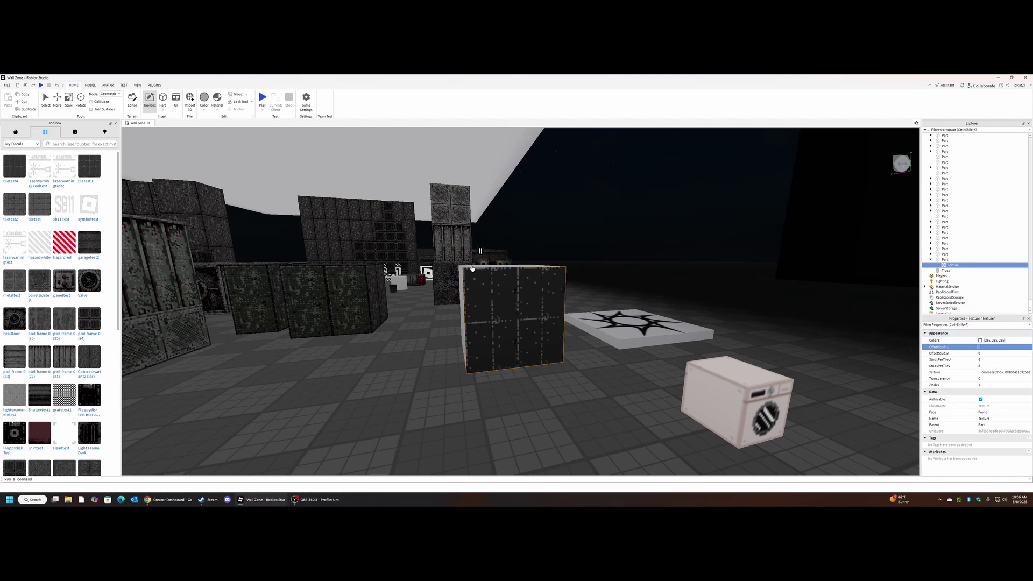
Examine the textured walls and containers elsewhere in the scene and compare them with the tiled cube
right_drag(436, 295, 434, 286)
key(w)
right_drag(494, 376, 498, 371)
key(s)
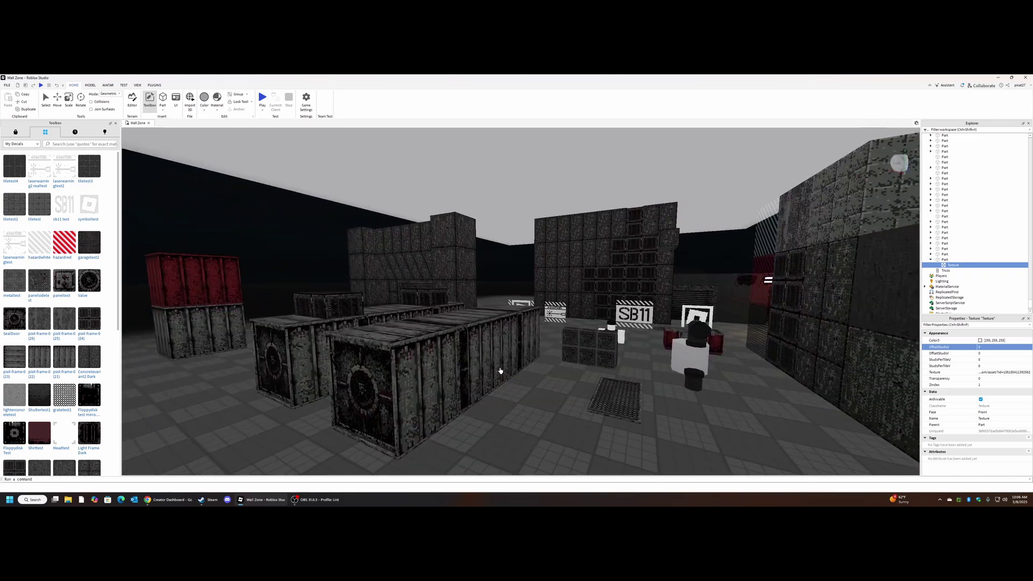
key(s)
right_drag(500, 330, 524, 316)
key(w)
key(s)
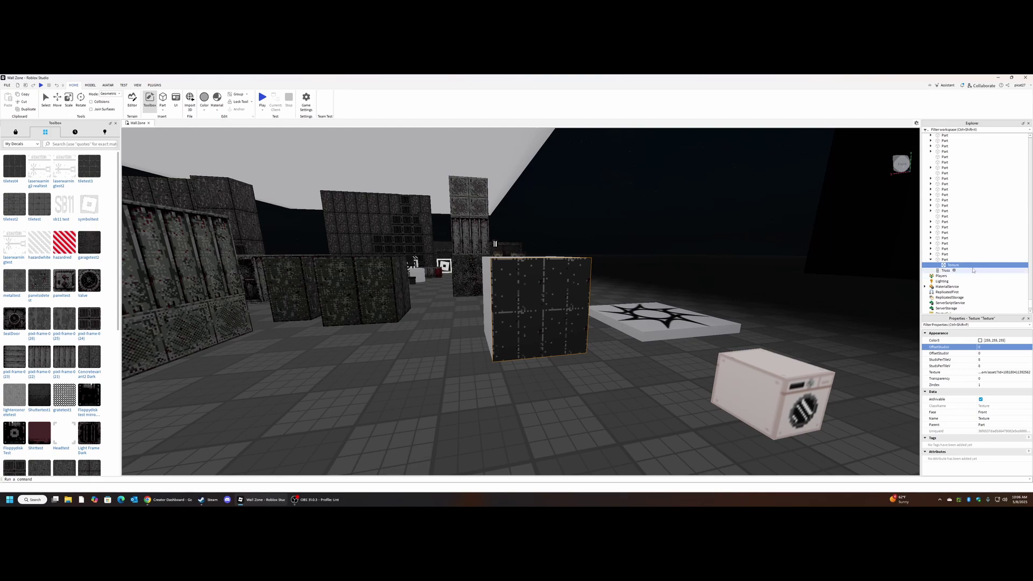
right_drag(510, 357, 523, 350)
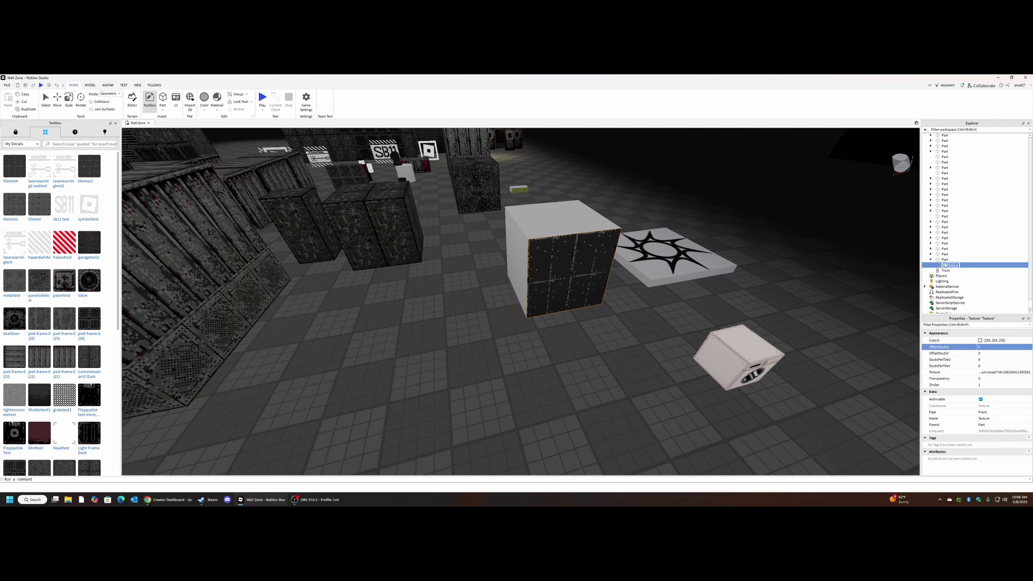
Copy the cube's Texture object and paste five copies of it into the same part
click(942, 260)
right_click(941, 261)
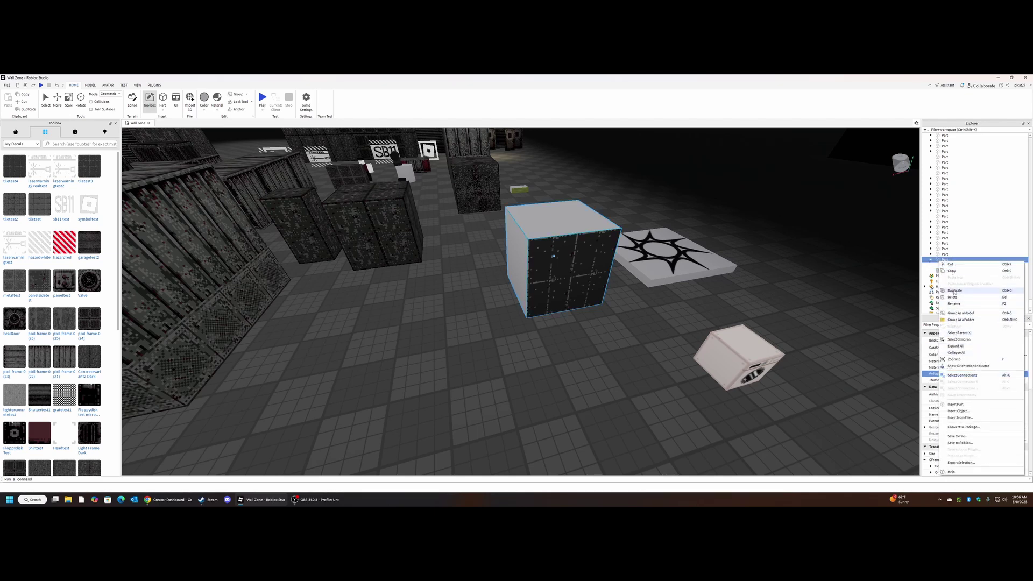
right_drag(752, 289, 769, 289)
click(948, 265)
right_click(942, 266)
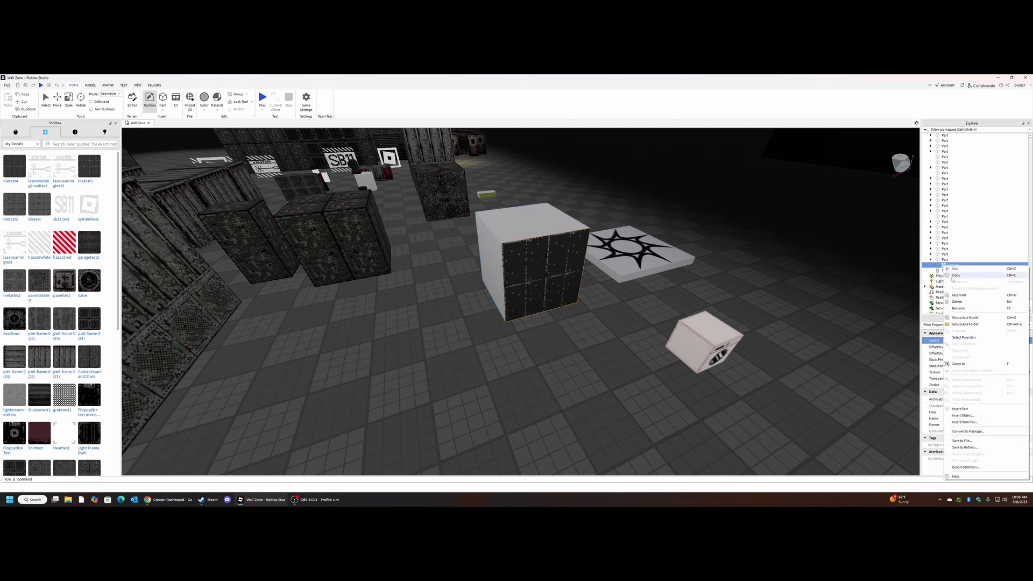
click(951, 276)
right_click(941, 260)
click(951, 276)
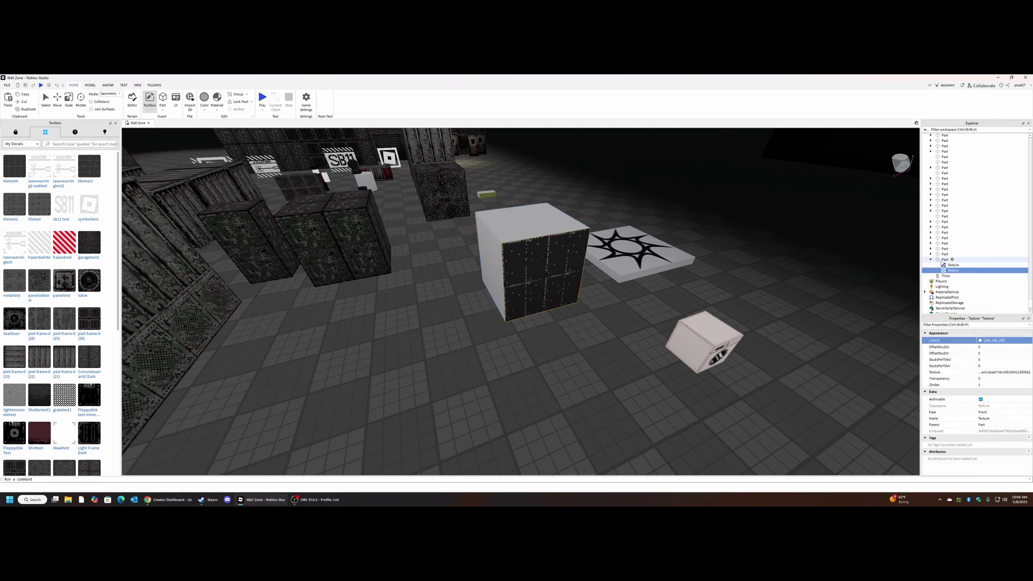
right_click(941, 261)
click(952, 276)
right_click(942, 261)
click(952, 277)
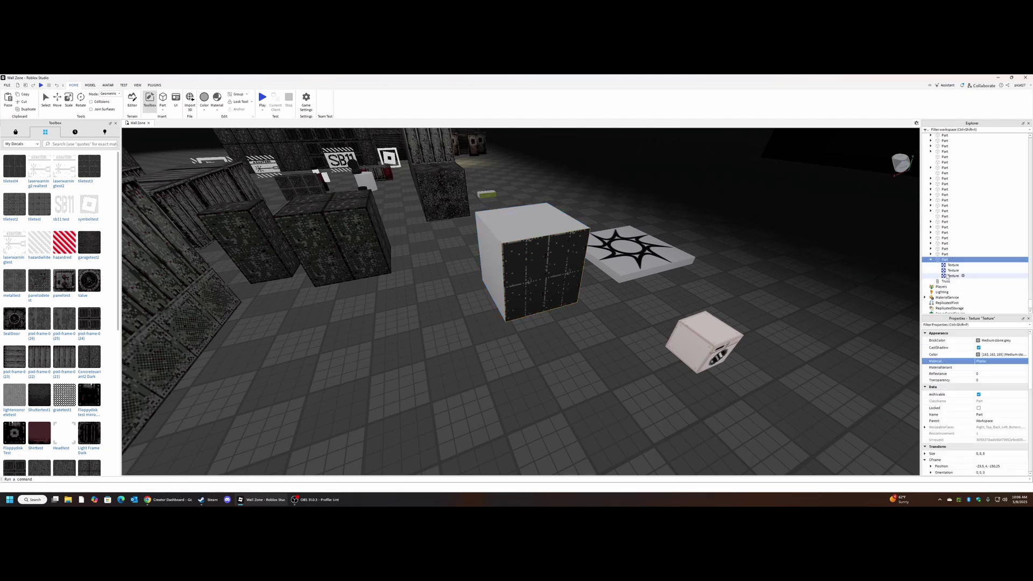
right_click(942, 261)
click(952, 277)
right_click(943, 261)
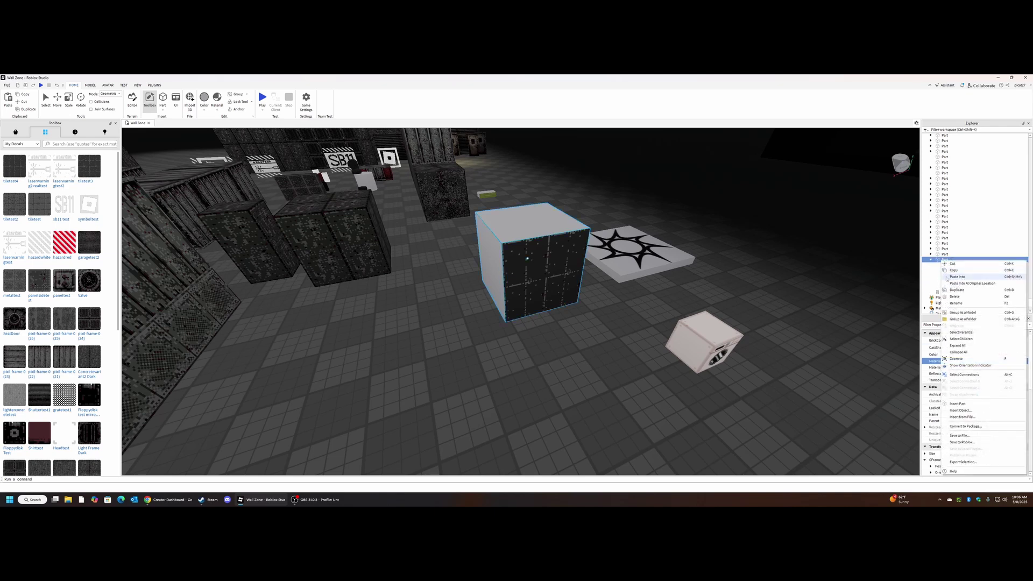
click(951, 276)
Set the Face property of the five pasted Textures to Back, Bottom, Left, Right and Top, one face each
click(950, 270)
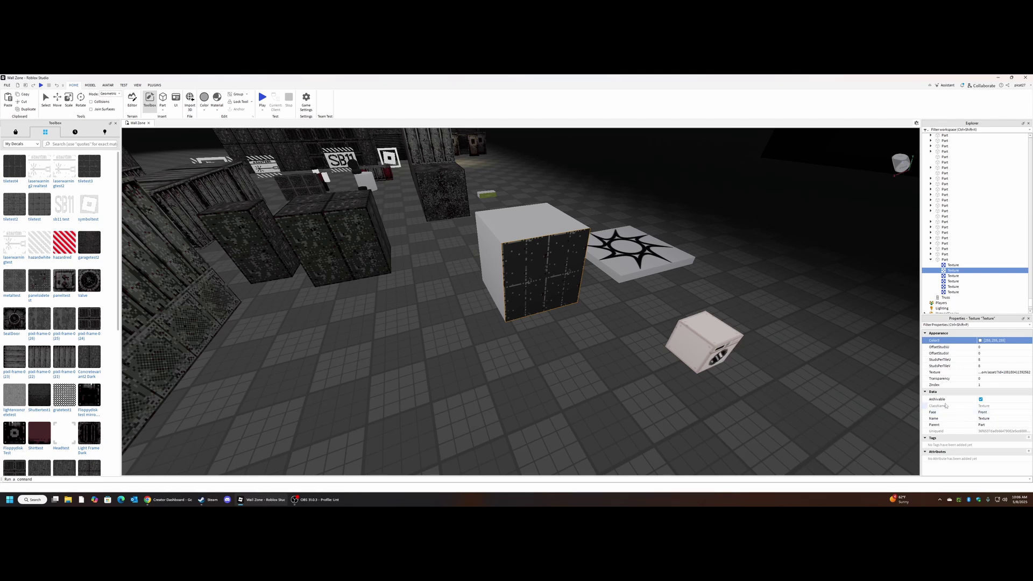
click(999, 413)
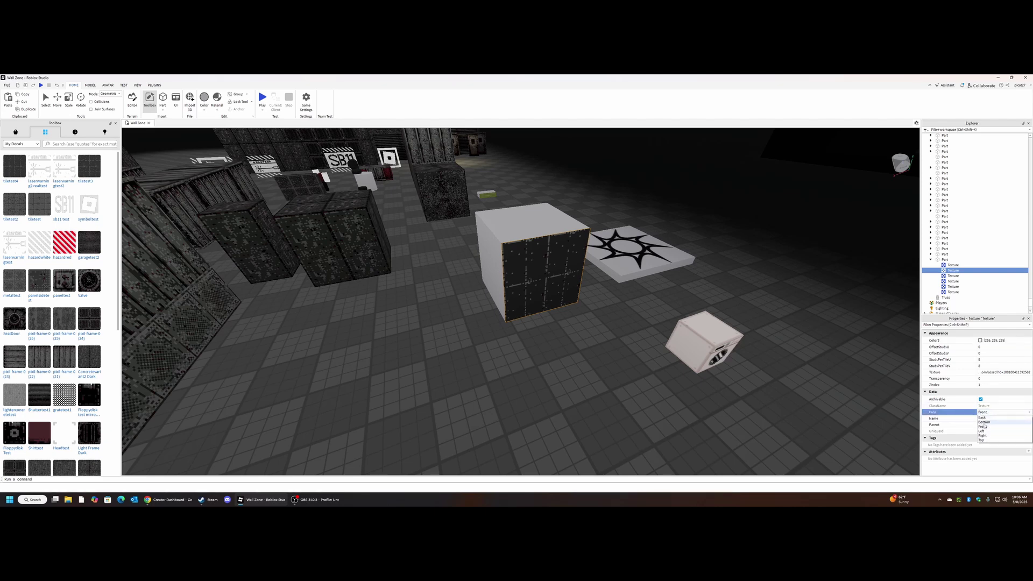
click(984, 419)
click(950, 275)
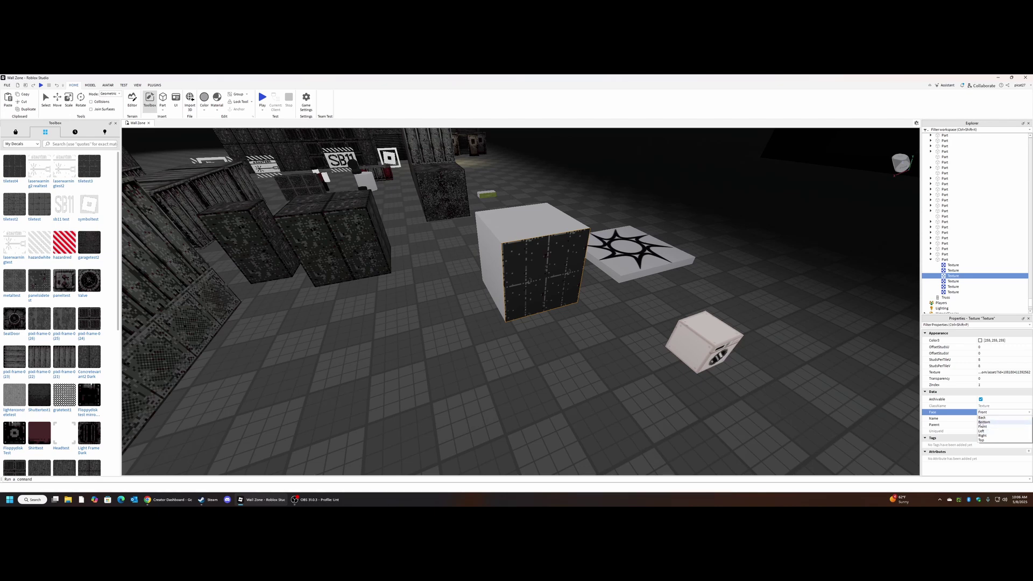
click(985, 422)
click(953, 281)
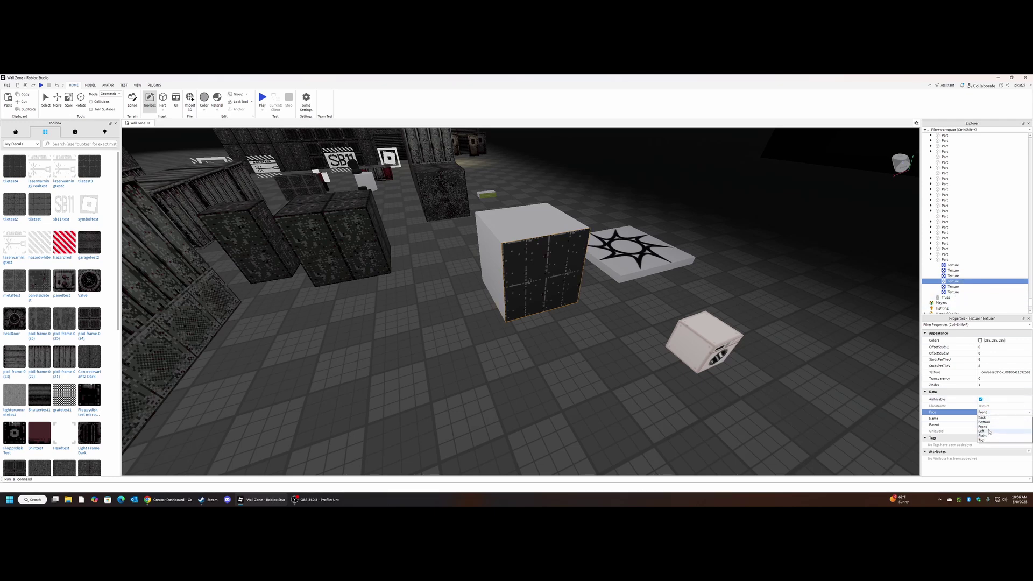
click(982, 426)
click(953, 286)
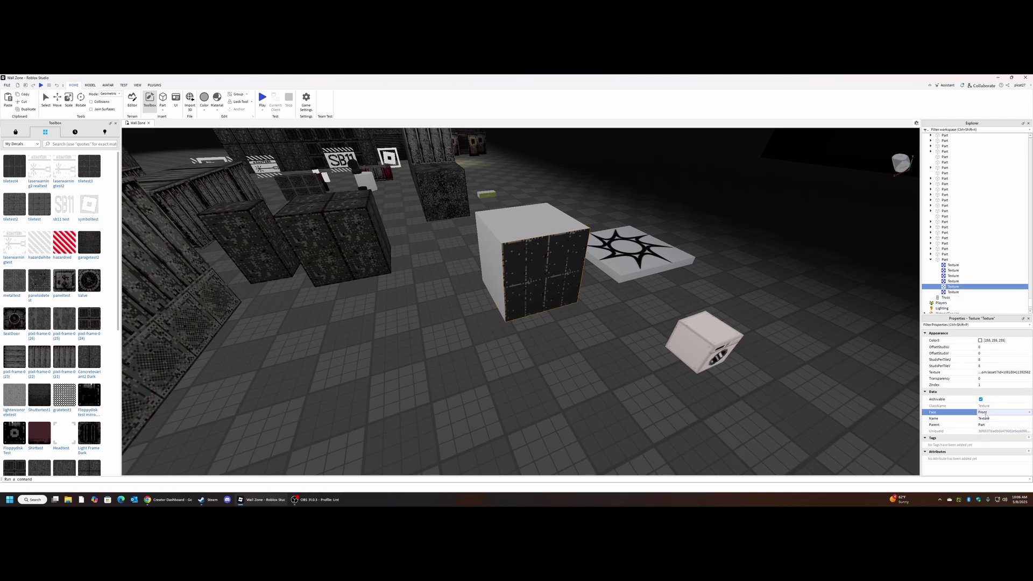
click(983, 435)
click(953, 292)
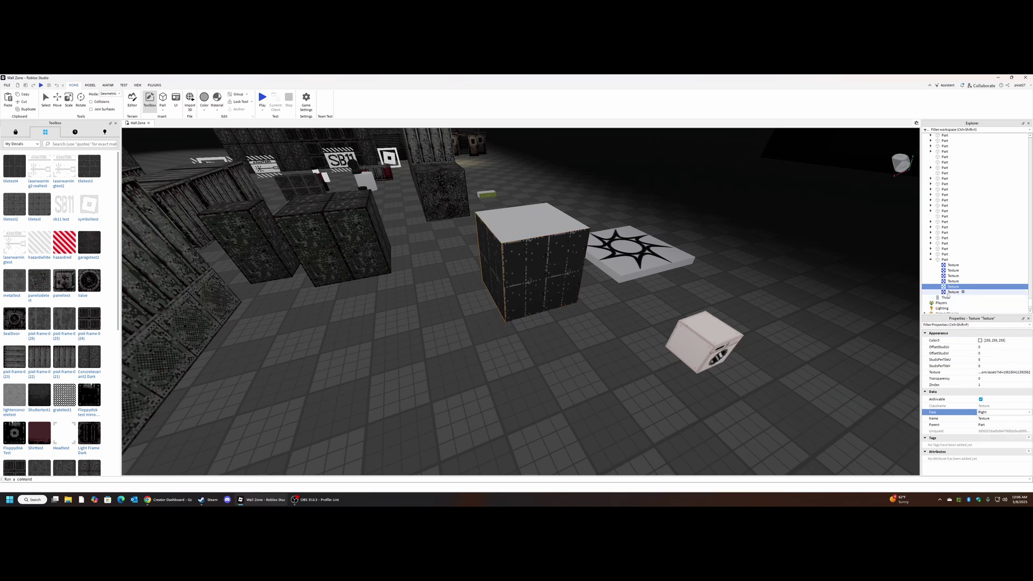
click(992, 413)
click(982, 440)
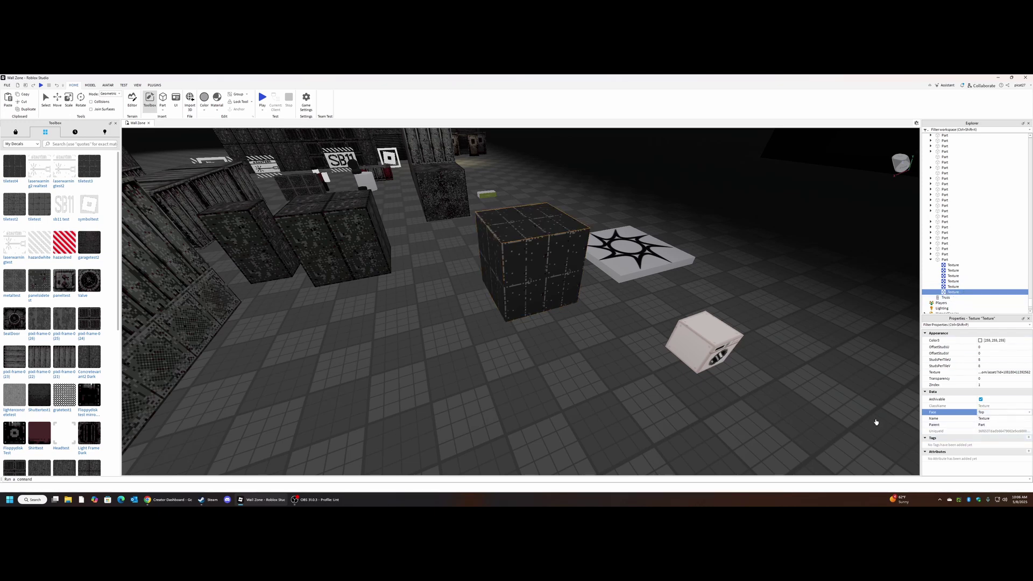
Set the material of the cube with the tiled textures to Neon
click(57, 100)
click(435, 337)
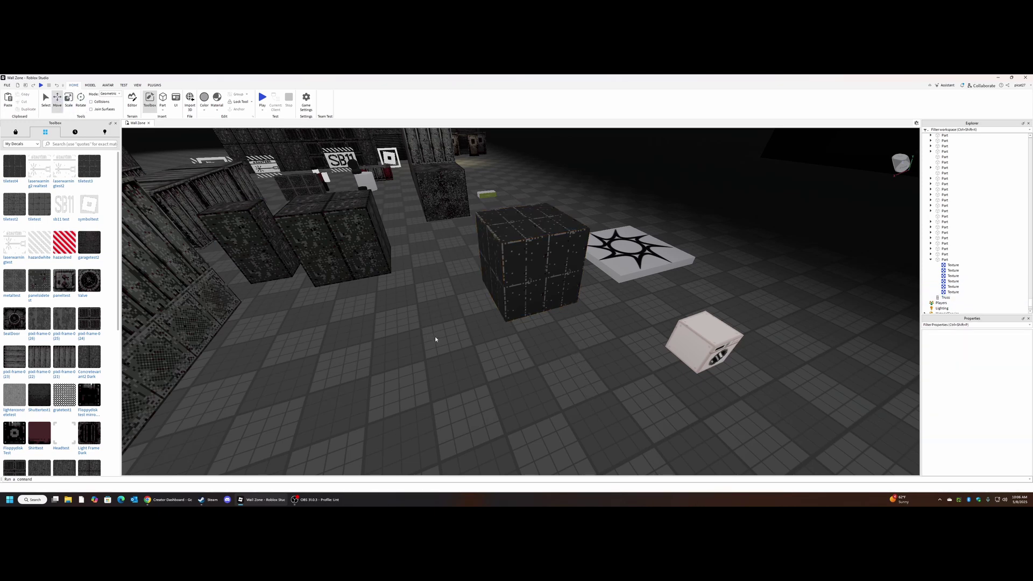
key(a)
right_drag(435, 337, 437, 335)
key(a)
key(w)
key(s)
scroll(483, 240, up, 1)
click(504, 269)
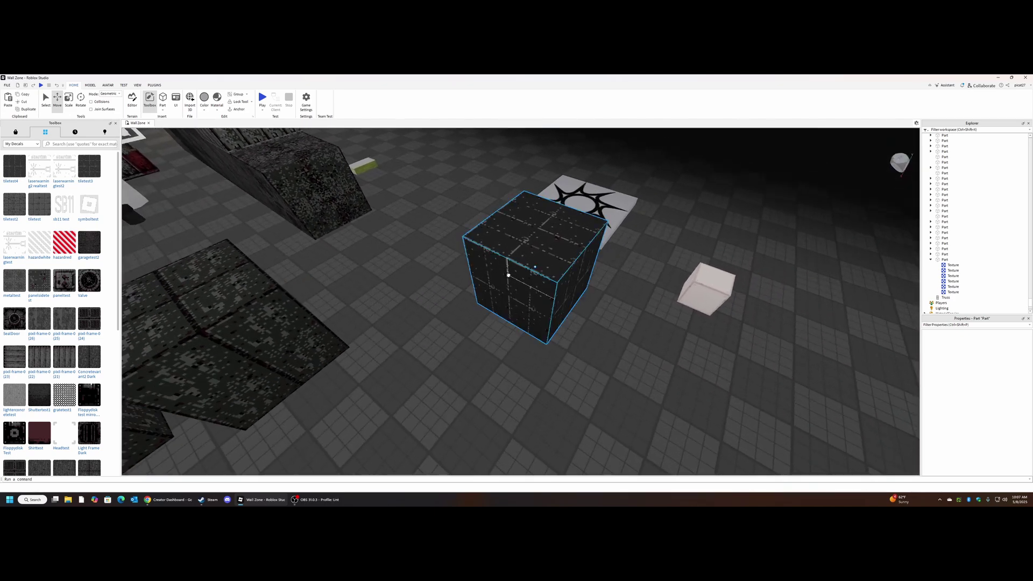
click(1001, 360)
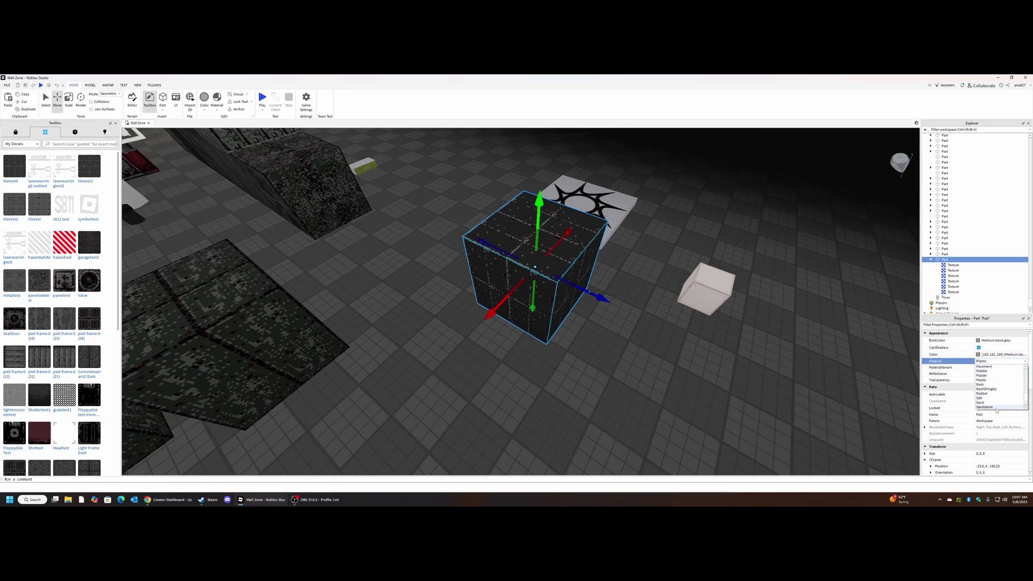
click(980, 376)
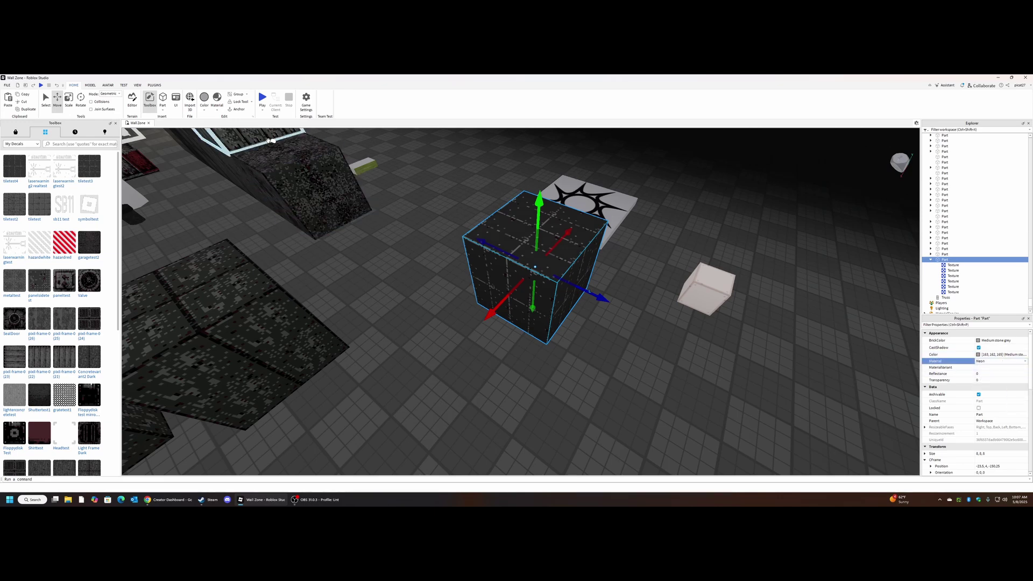
Recolour the textured cube Really black and deselect it
click(204, 98)
click(208, 215)
click(515, 392)
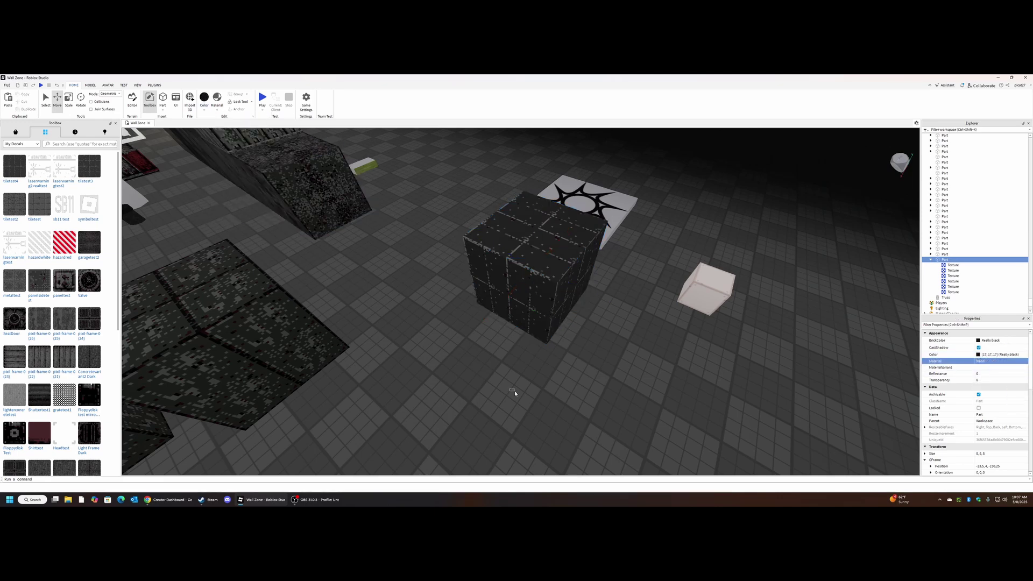
Scale the black textured cube along its Z axis into a long block about 41 studs long
right_drag(570, 266, 605, 273)
key(w)
key(s)
key(w)
key(s)
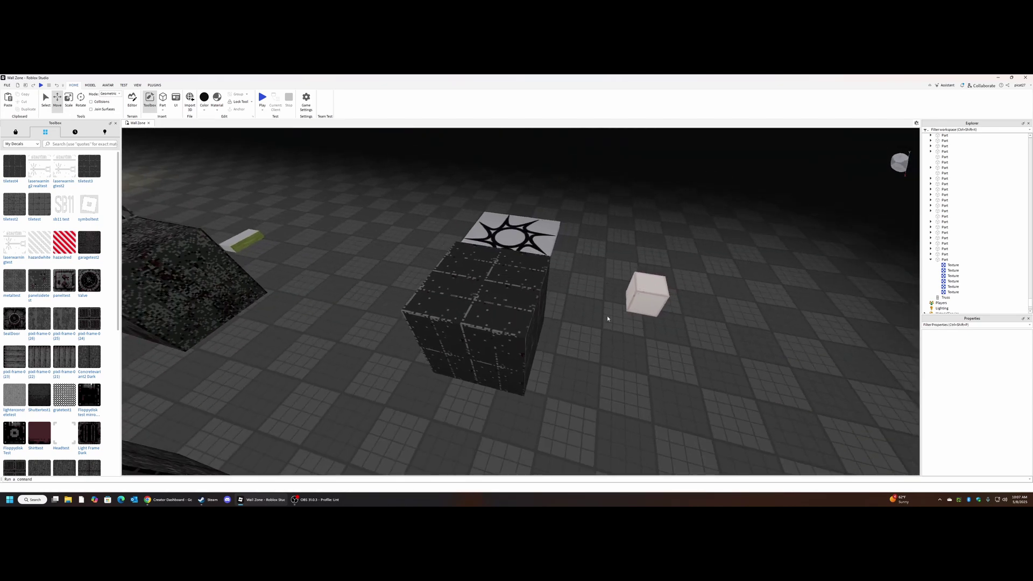
click(484, 323)
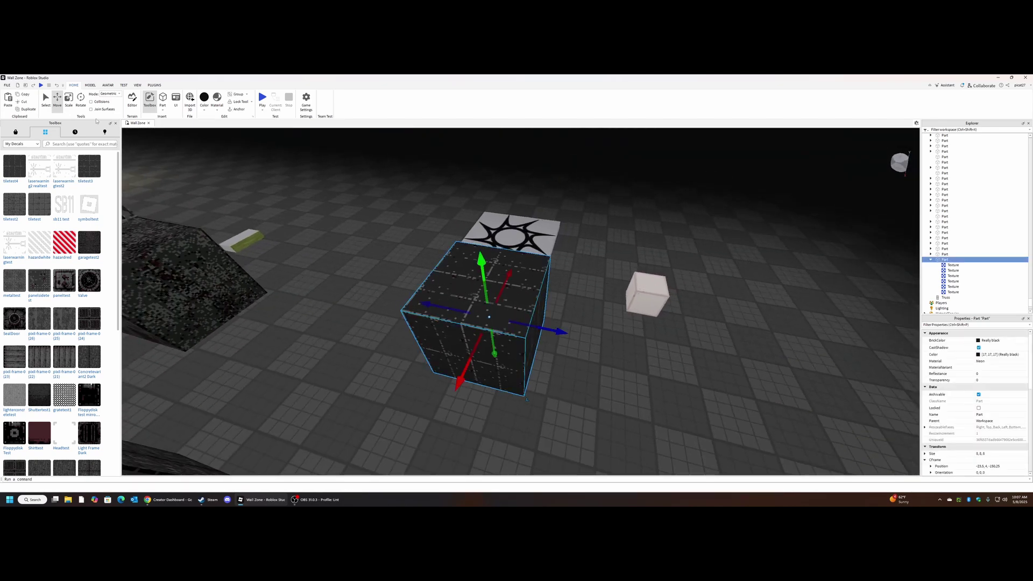
click(68, 101)
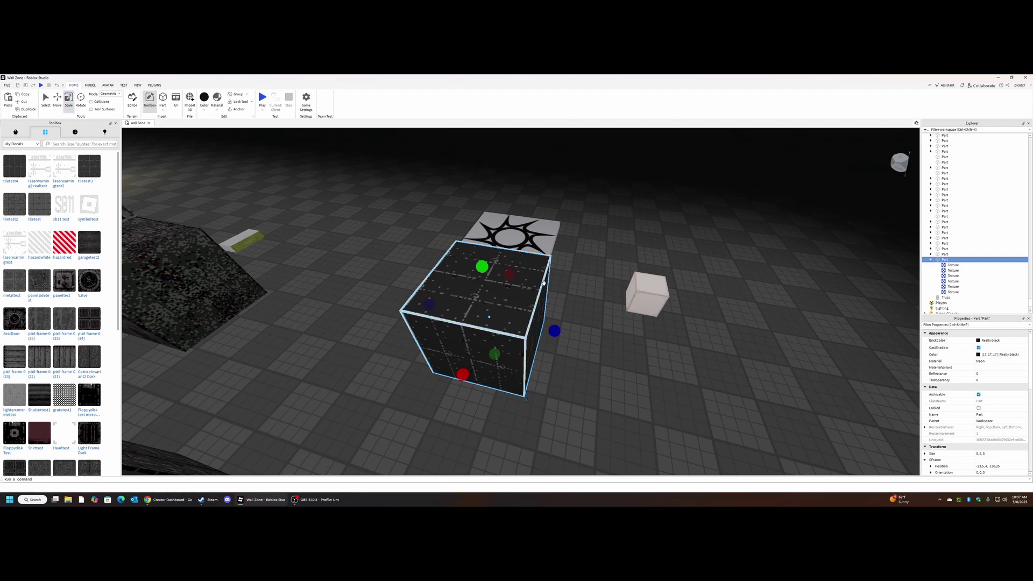
key(s)
right_drag(566, 298, 459, 255)
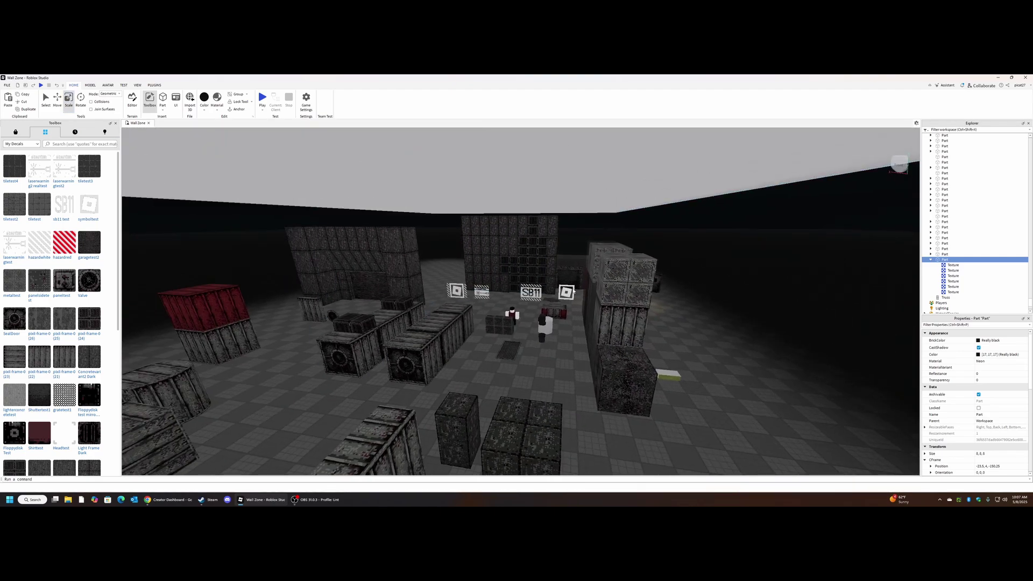
key(f)
right_drag(528, 286, 542, 300)
drag(519, 270, 764, 261)
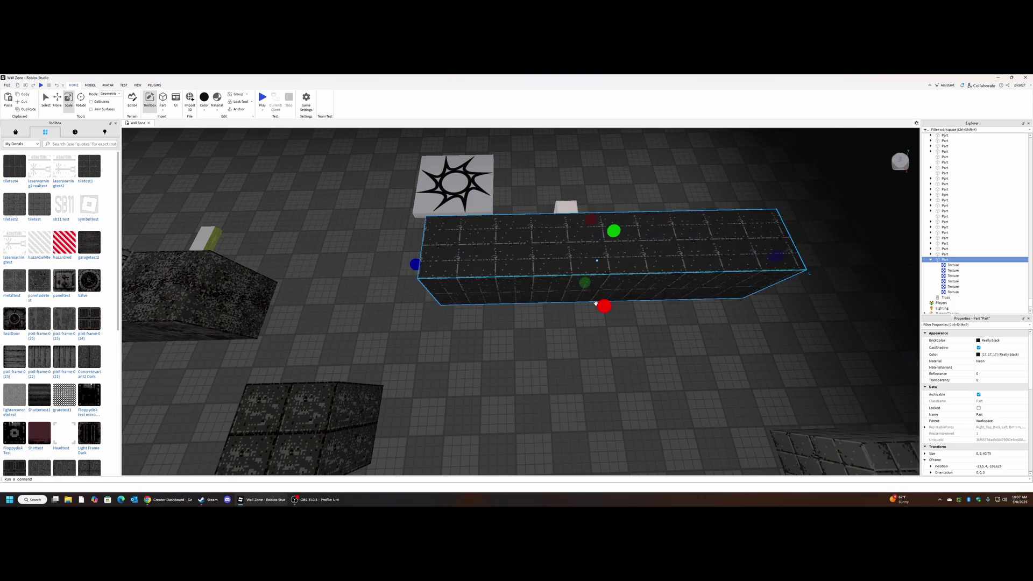
Widen the long textured block along its X axis into a broad slab and clear the selection
drag(603, 307, 623, 473)
click(473, 191)
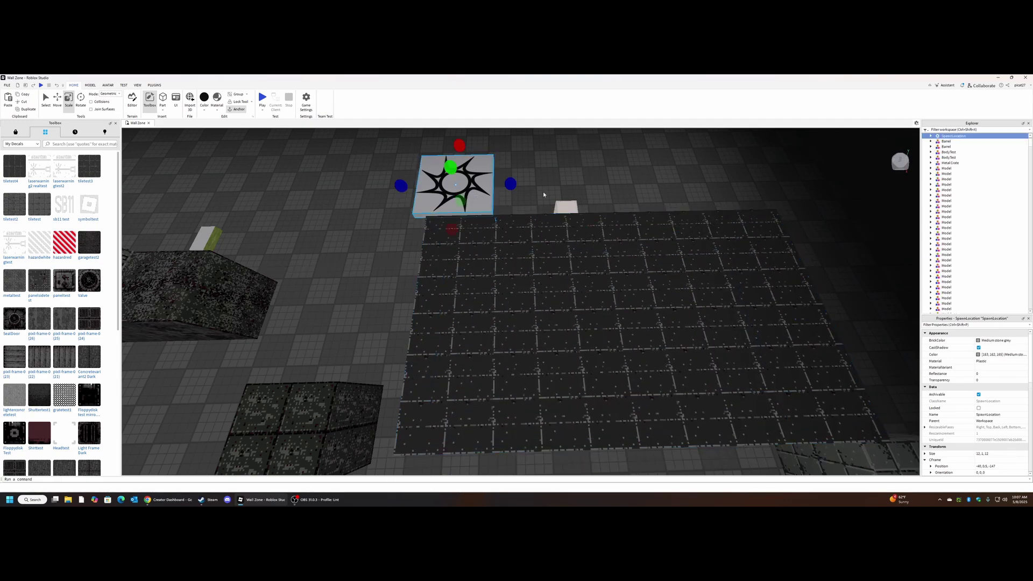
click(544, 193)
Examine how the texture tiles across the enlarged slab and compare it with the surrounding textured containers and walls
right_drag(543, 193, 543, 193)
scroll(543, 194, up, 3)
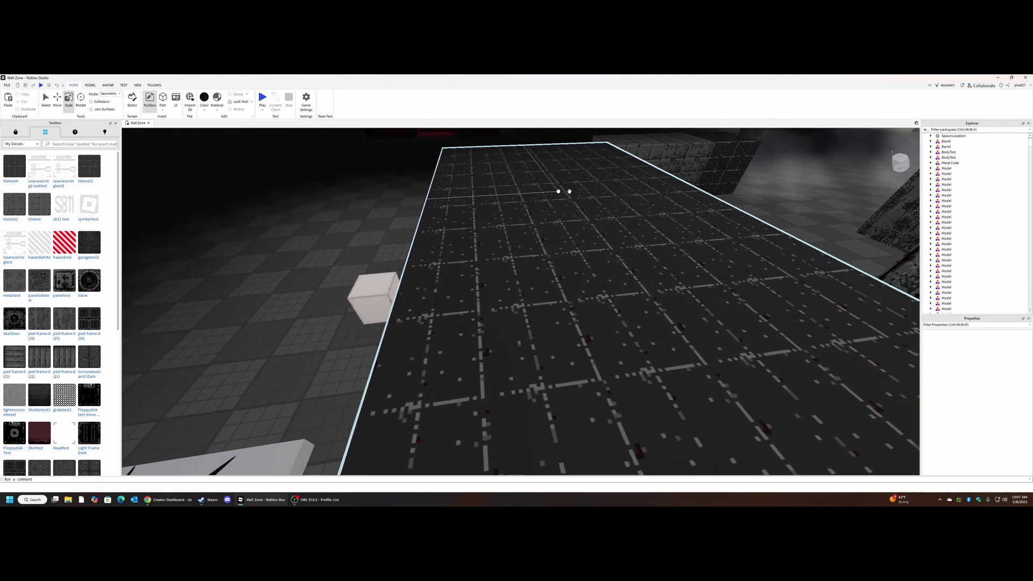
scroll(759, 203, down, 2)
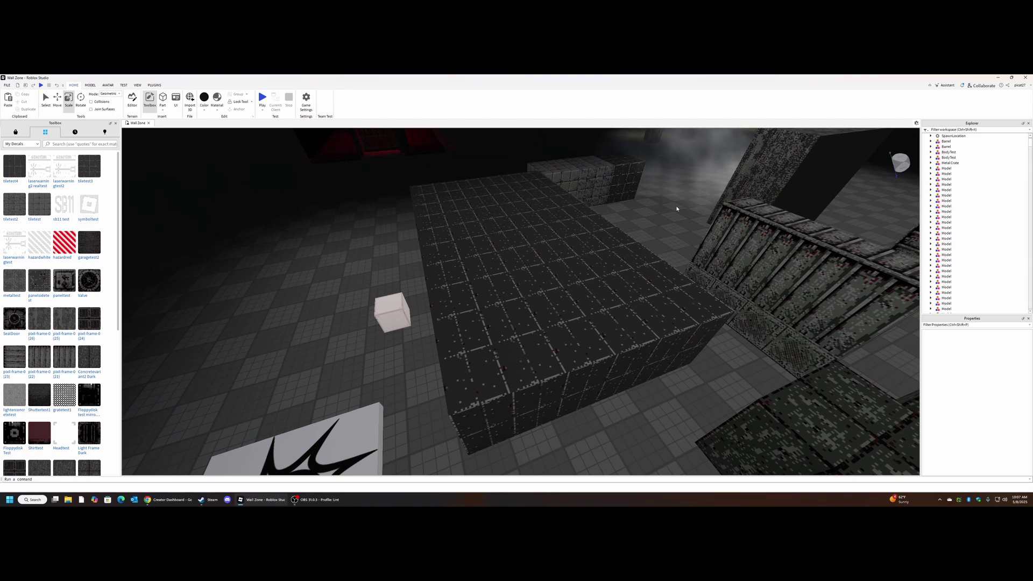
right_drag(366, 317, 508, 247)
key(d)
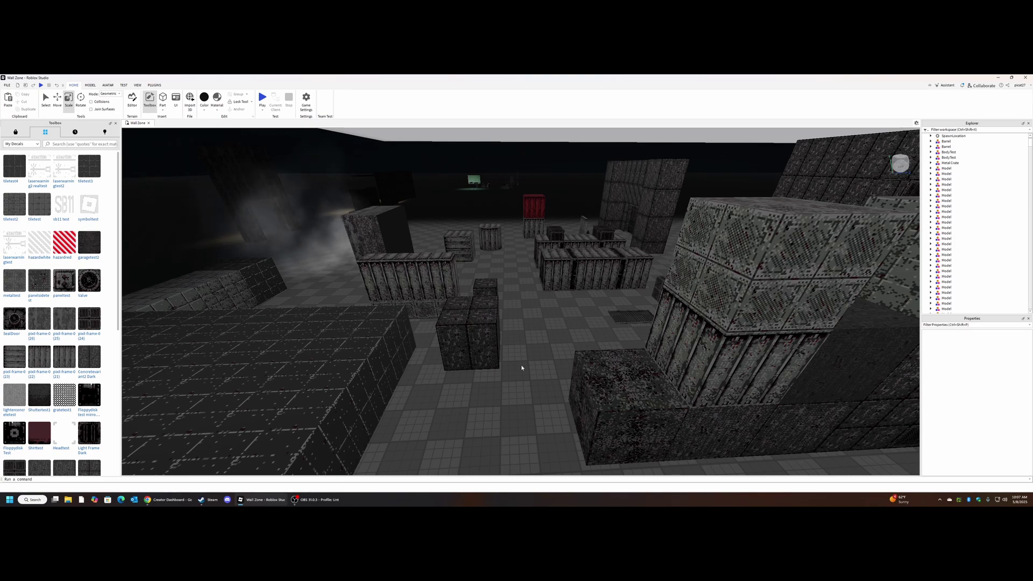